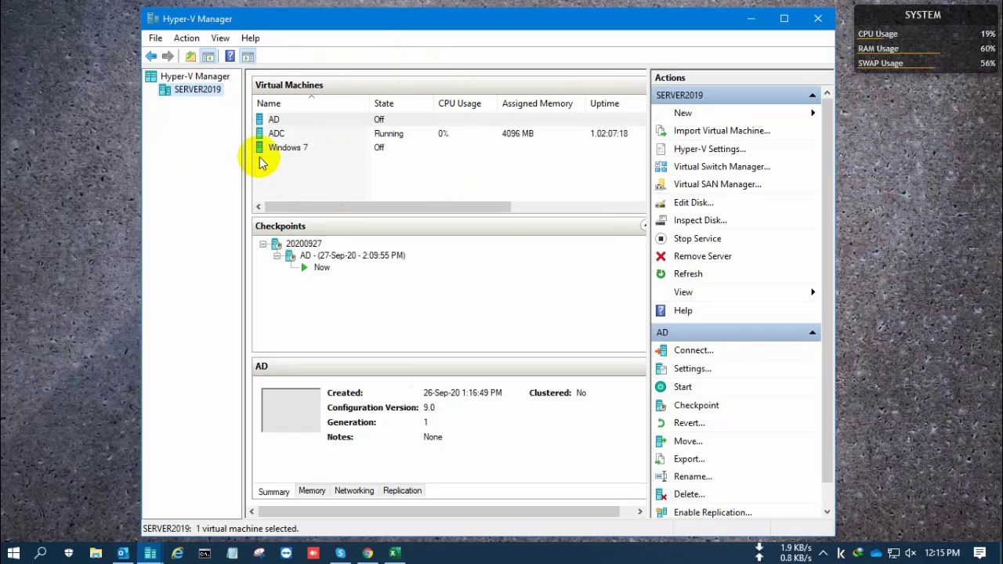
# Step: Open the New Virtual Machine Wizard via SERVER2019's New > Virtual Machine... menu
pyautogui.click(274, 170)
pyautogui.rightClick(273, 170)
pyautogui.rightClick(200, 92)
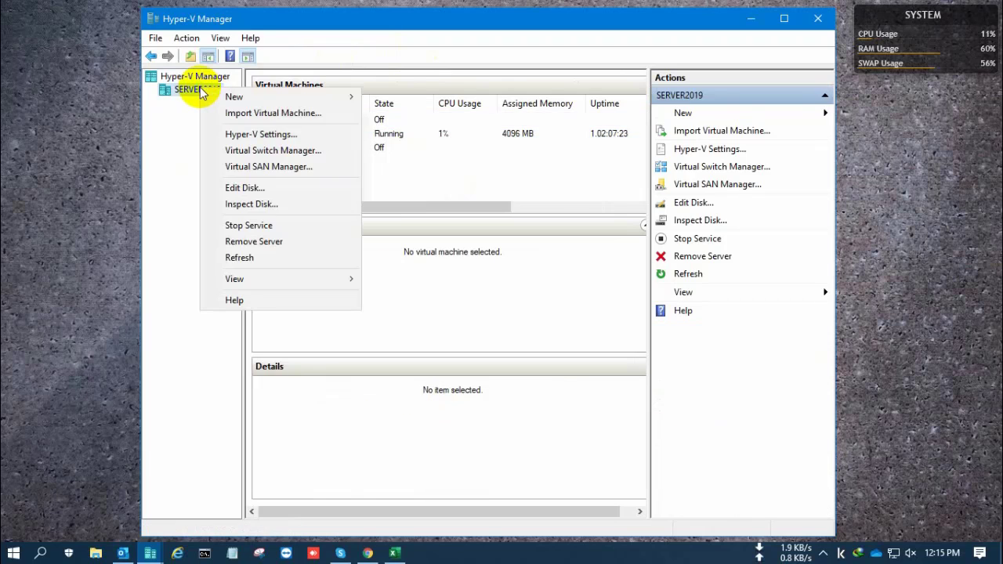
pyautogui.moveTo(235, 98)
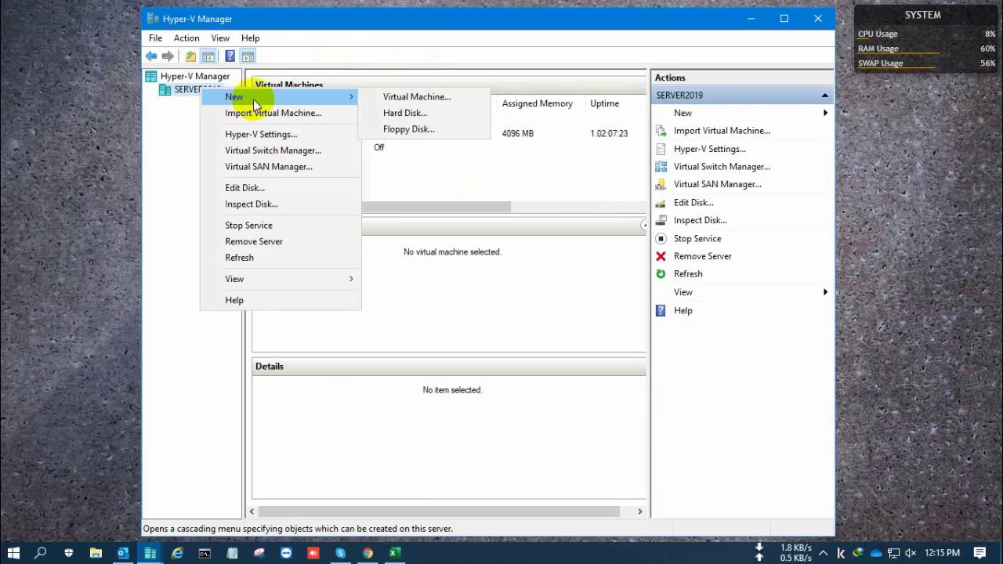
pyautogui.click(404, 97)
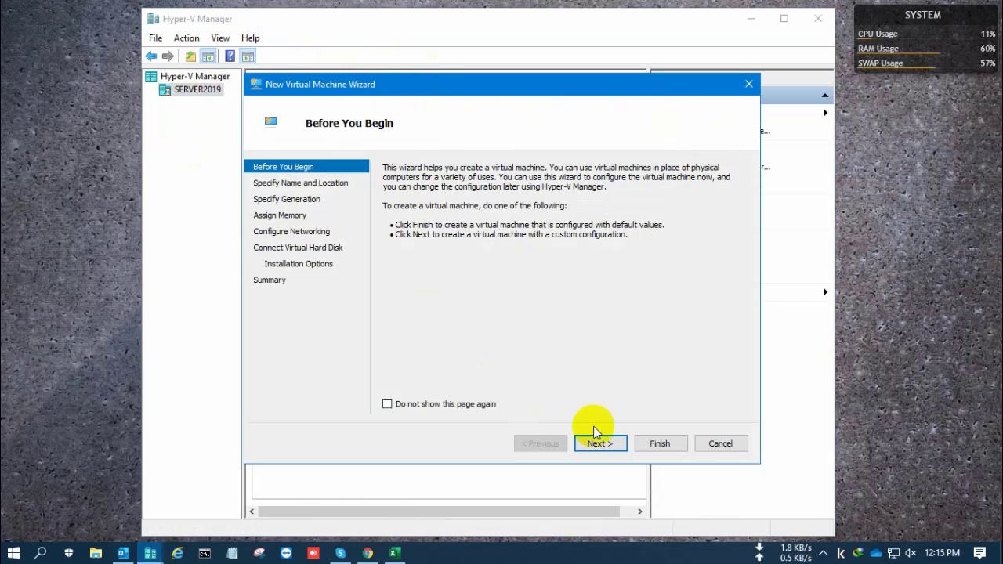
# Step: Name the machine 'windows 10', keep Generation 1, and enter 2048 MB startup memory
pyautogui.click(601, 444)
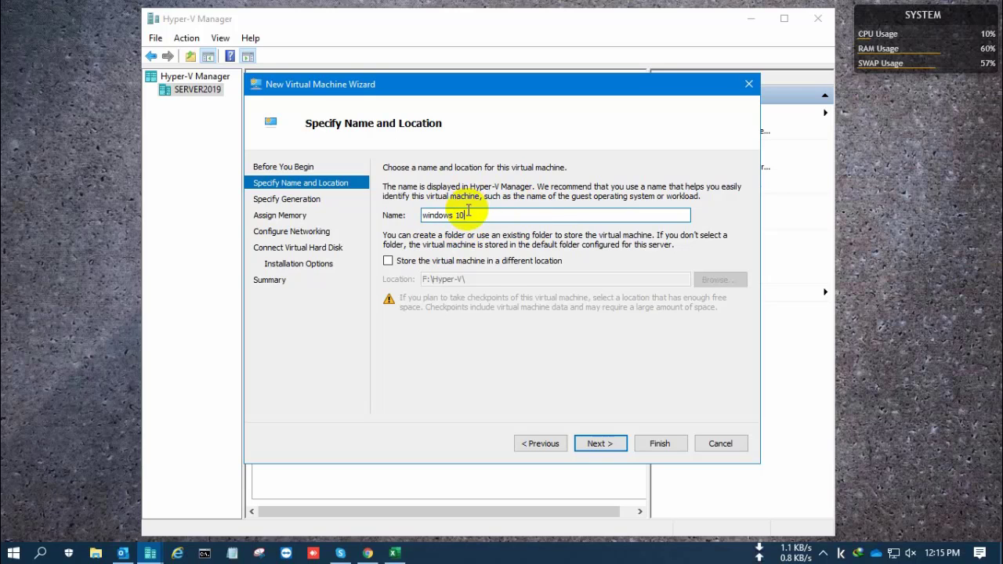
pyautogui.click(600, 442)
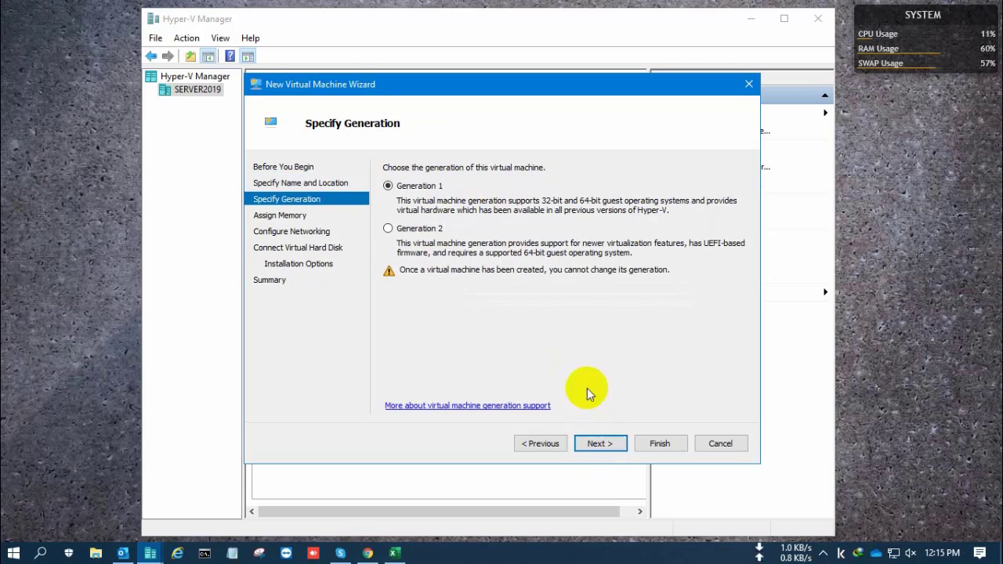
pyautogui.click(597, 443)
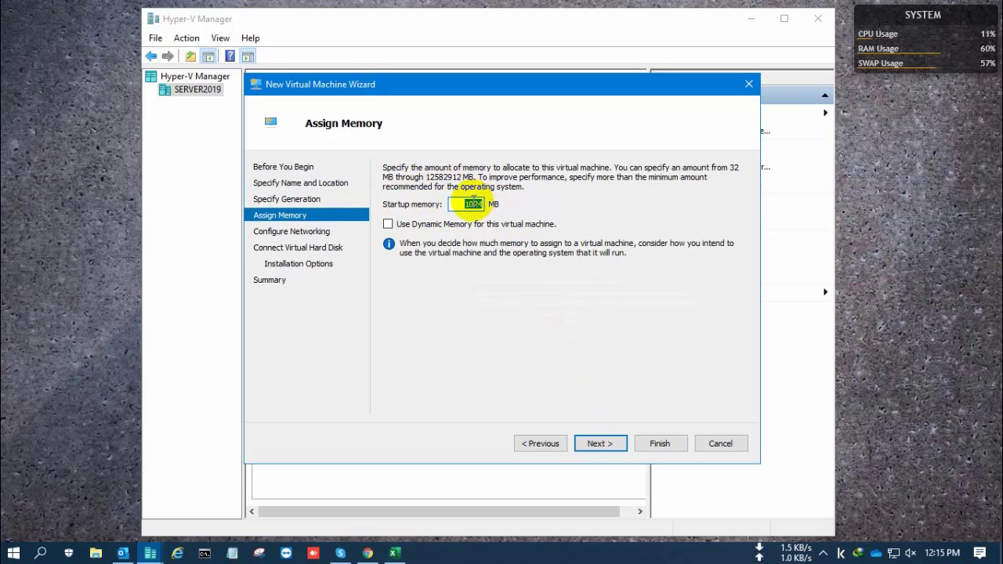
pyautogui.write('2')
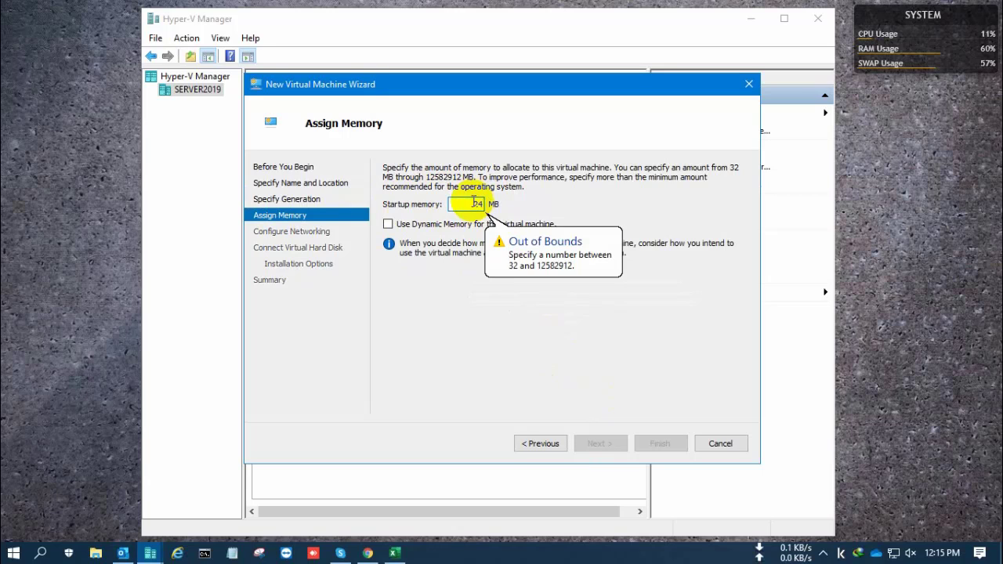
pyautogui.write('048')
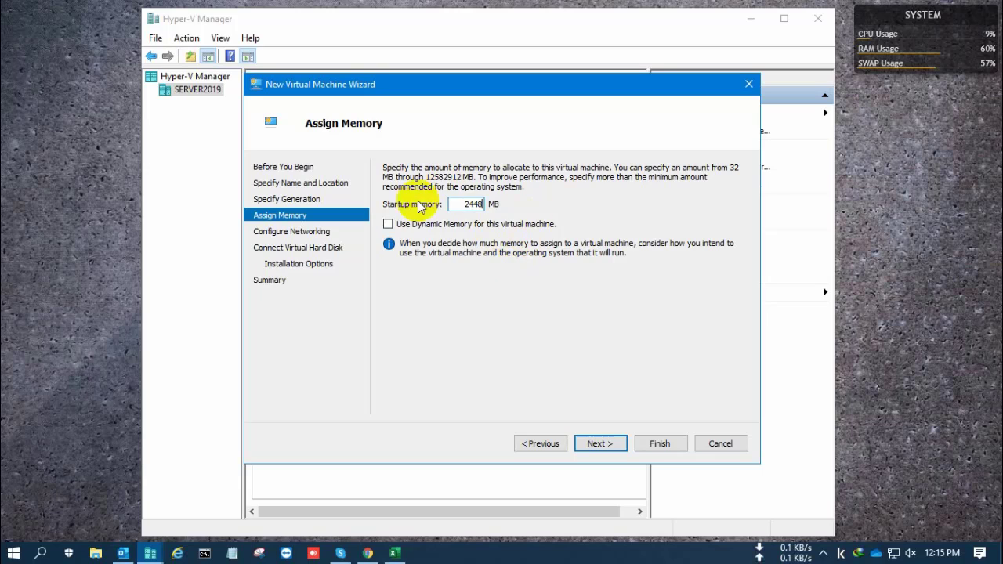
pyautogui.click(595, 444)
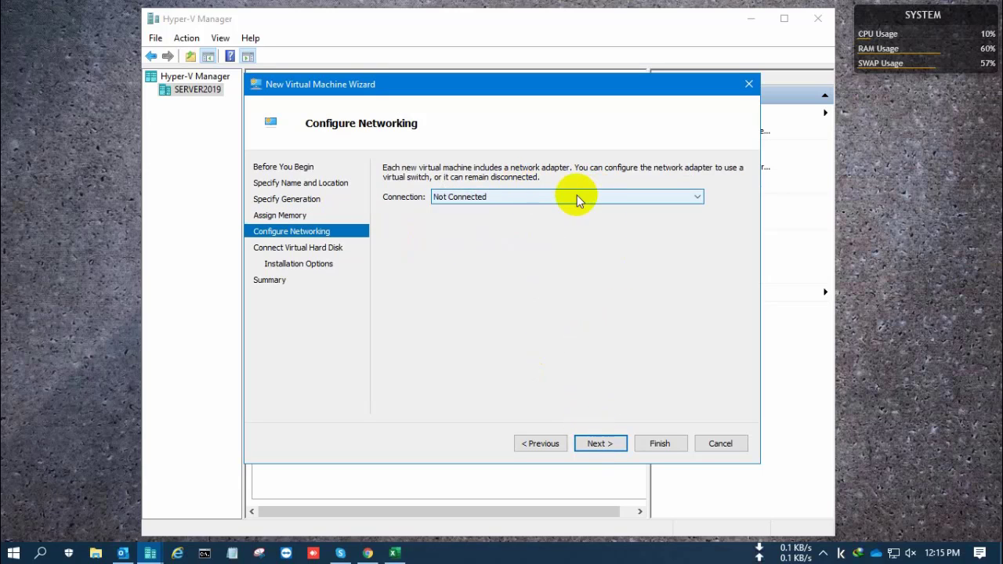
# Step: Connect the machine to the Intel(R) Ethernet Connection virtual switch
pyautogui.click(553, 197)
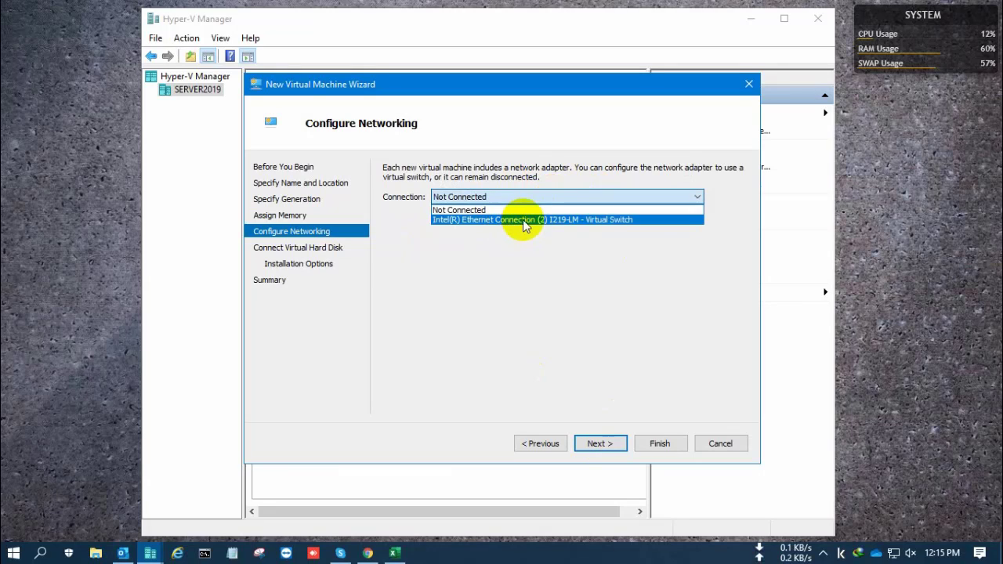
pyautogui.click(539, 220)
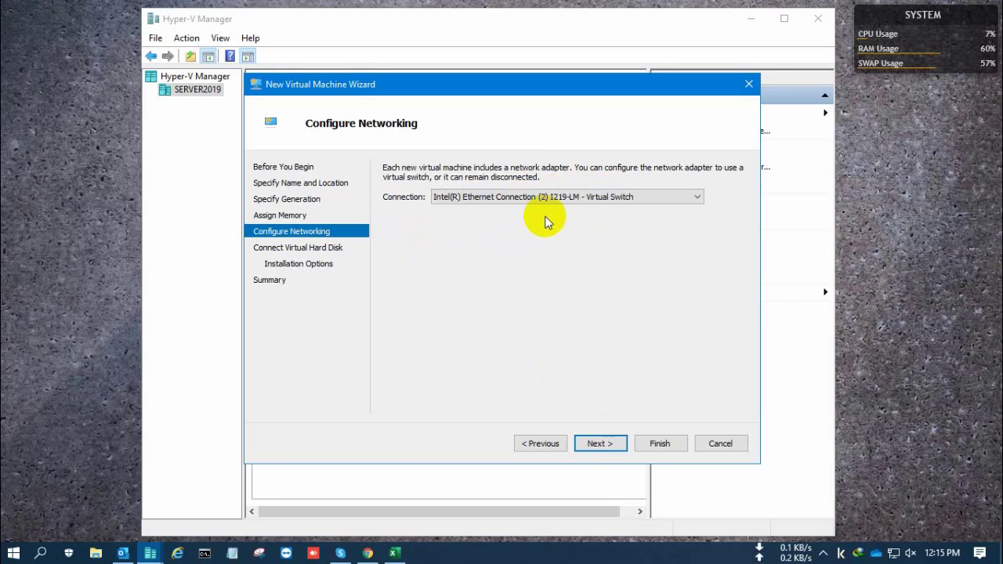
pyautogui.click(597, 443)
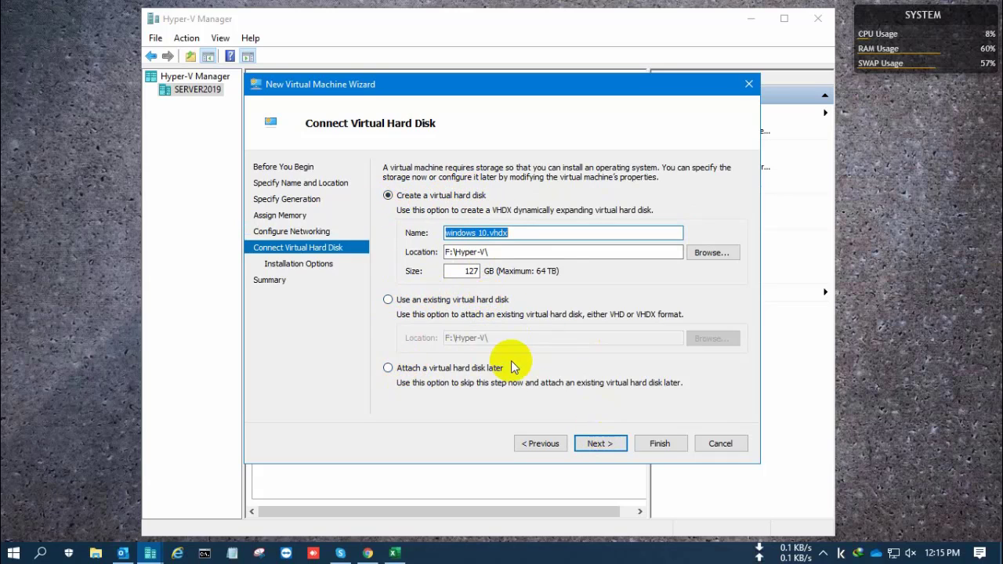
# Step: Set the virtual hard disk windows 10.vhdx in F:\Hyper-V\ to 100 GB
pyautogui.click(424, 272)
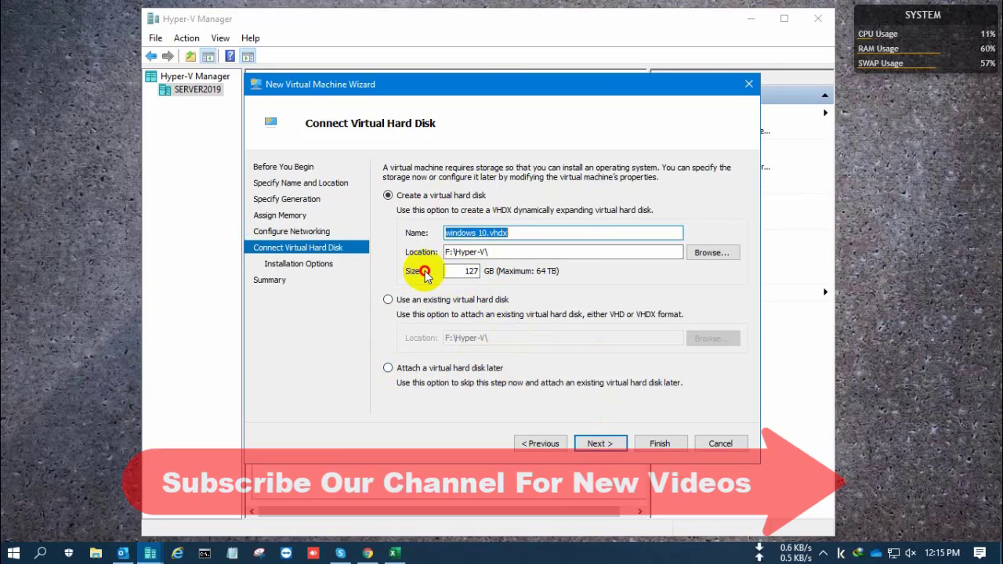
pyautogui.doubleClick(473, 271)
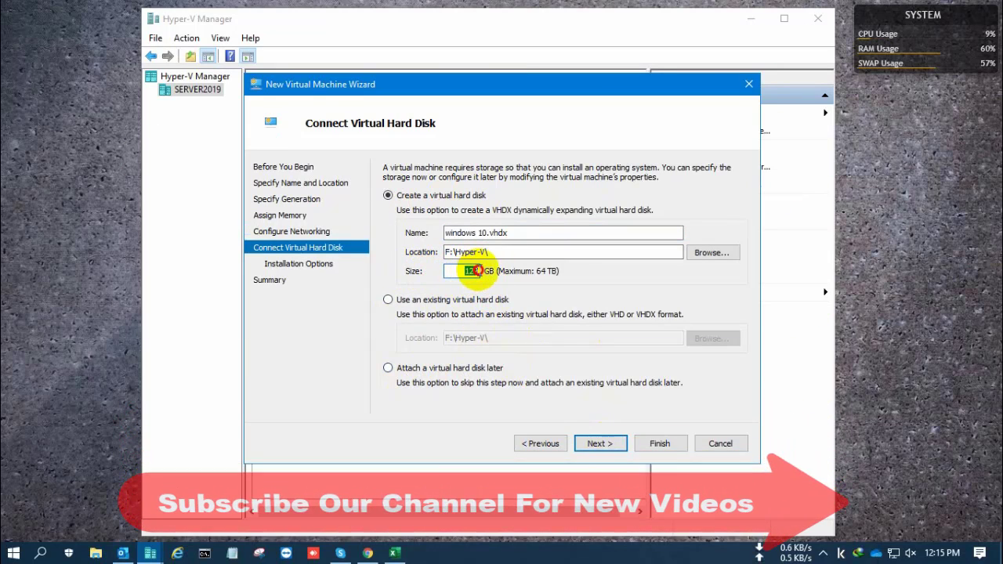
pyautogui.write('100')
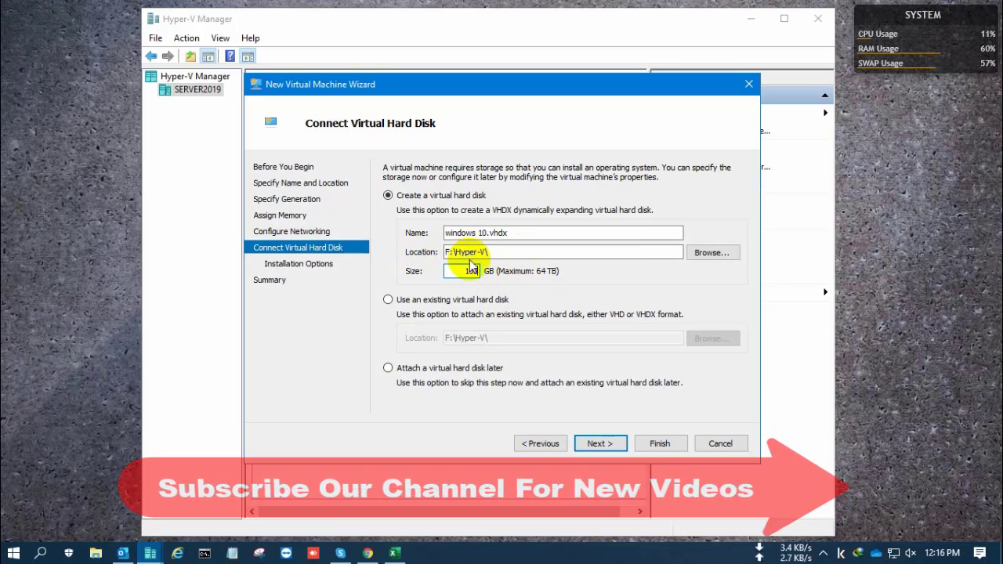
pyautogui.click(604, 444)
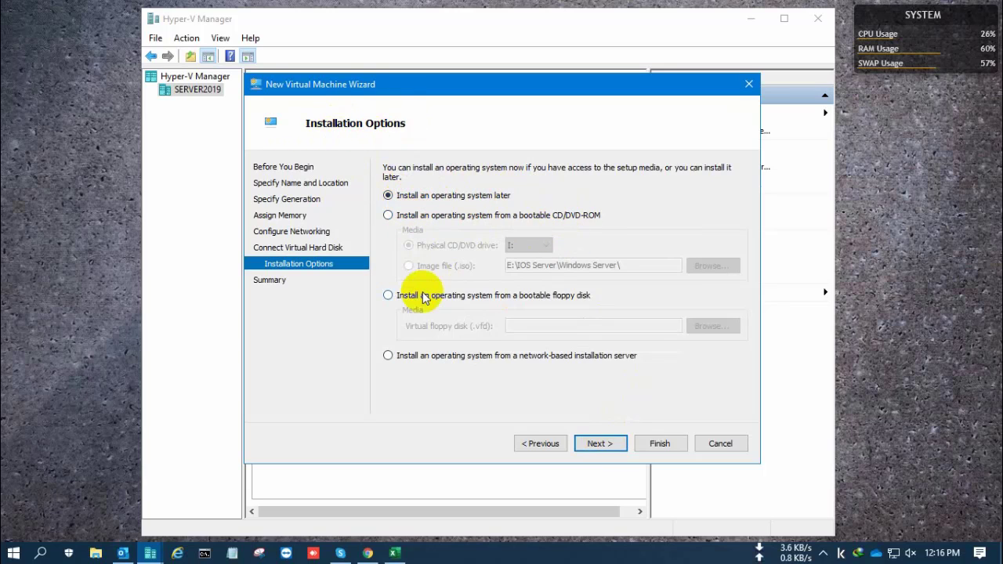
# Step: Install from the Windows 10 Pro 64 Bit Version 2004 ISO in E:\IOS\Windows 10
pyautogui.click(393, 219)
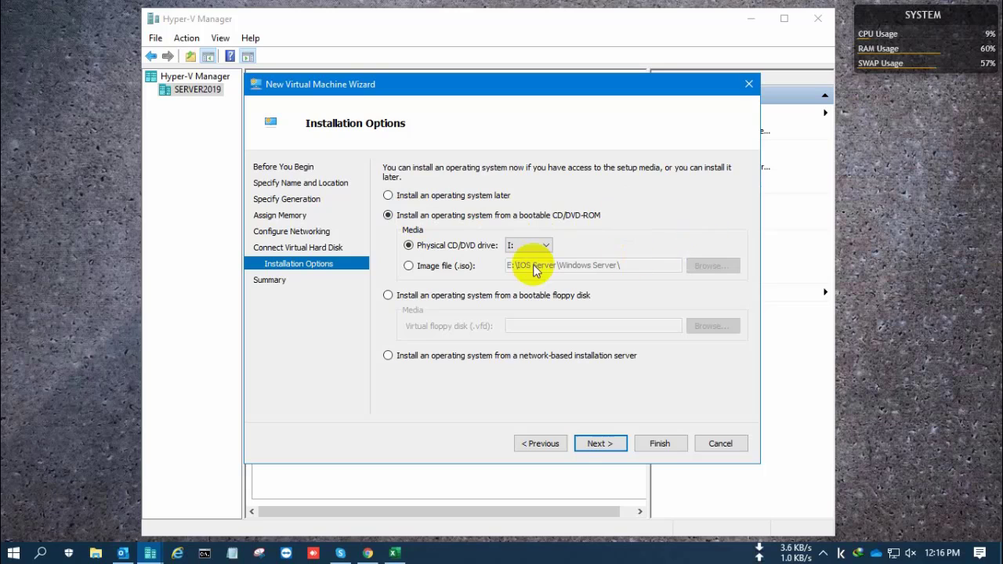
pyautogui.click(411, 267)
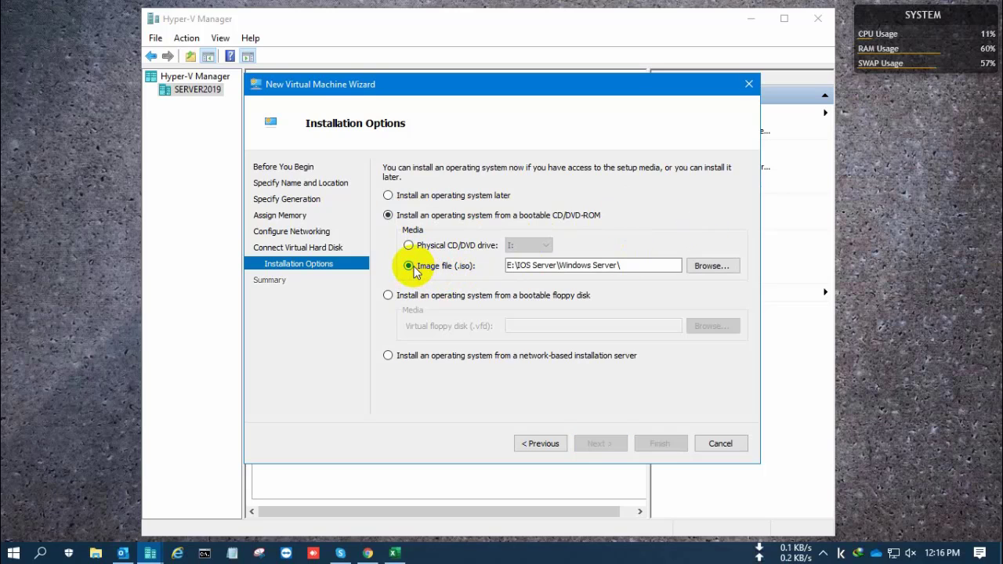
pyautogui.click(710, 266)
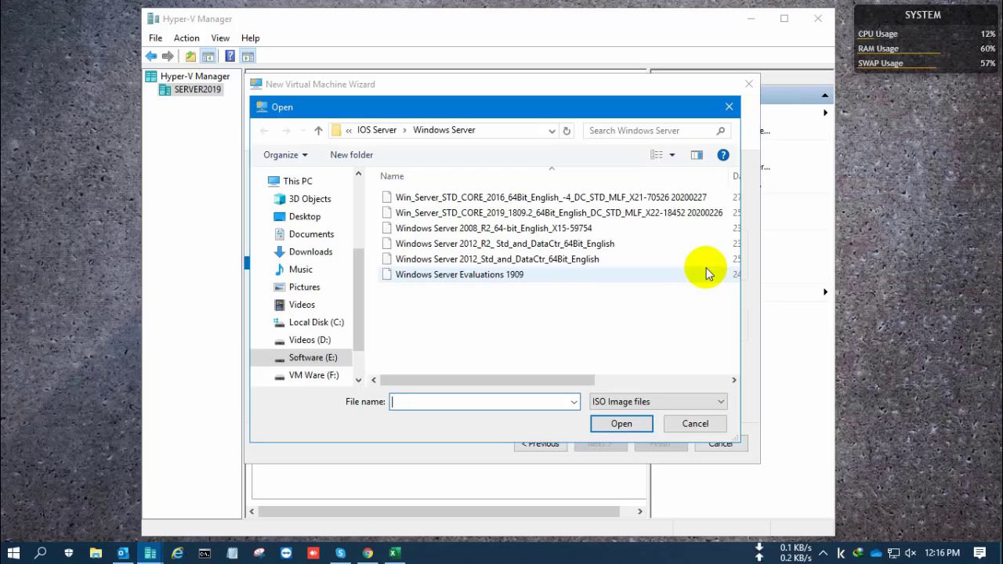
pyautogui.click(389, 132)
pyautogui.click(350, 133)
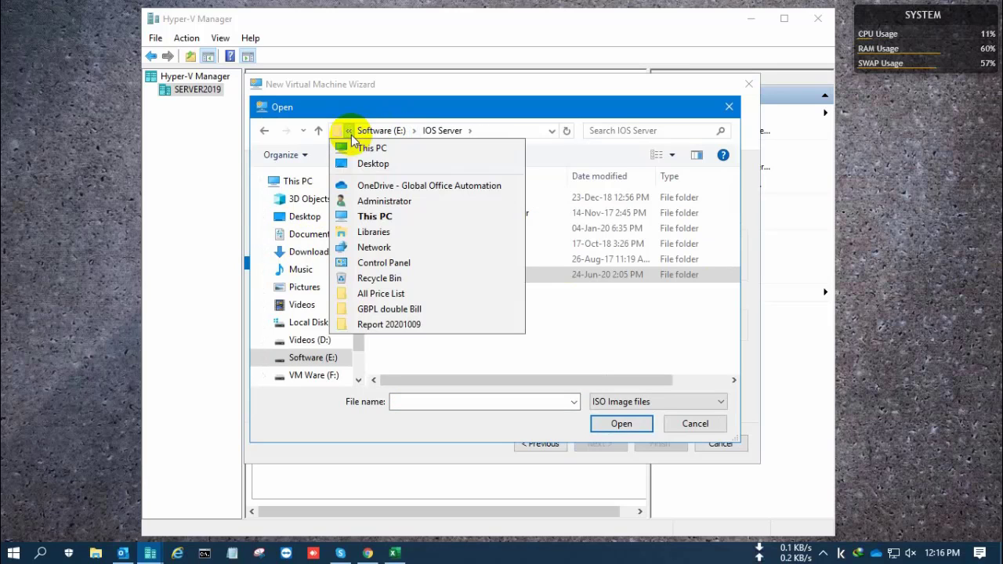
pyautogui.moveTo(384, 138)
pyautogui.click(325, 129)
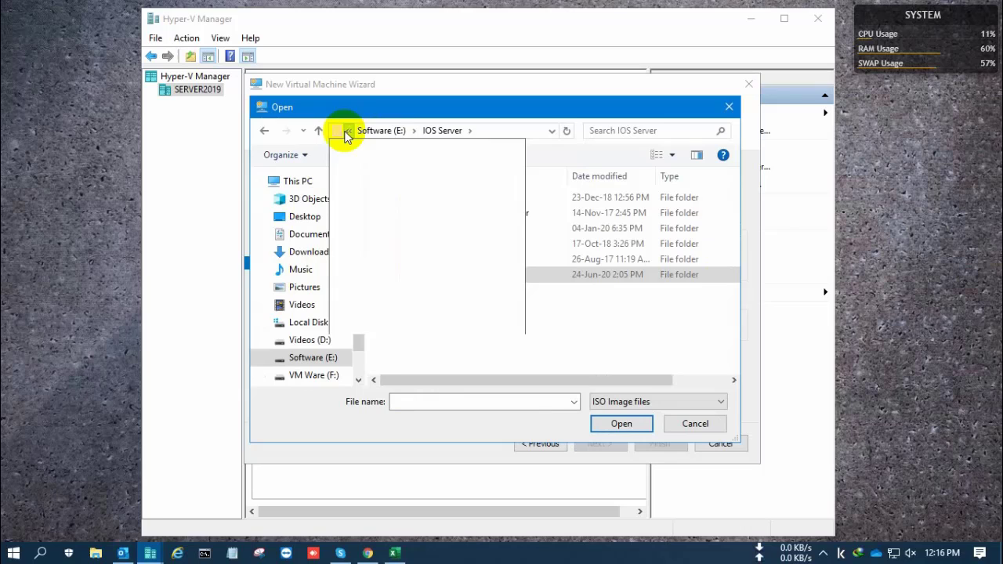
pyautogui.click(318, 131)
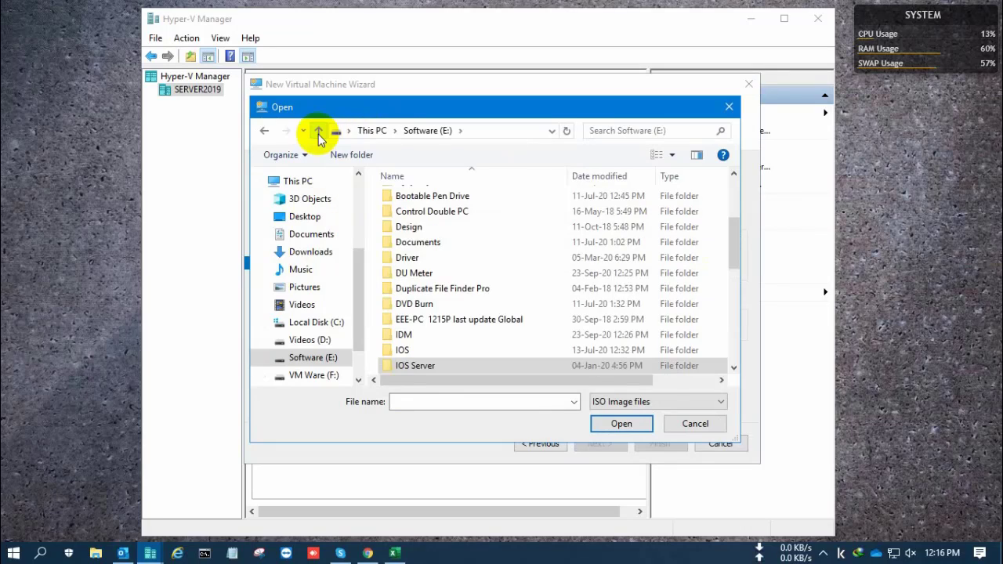
pyautogui.doubleClick(414, 349)
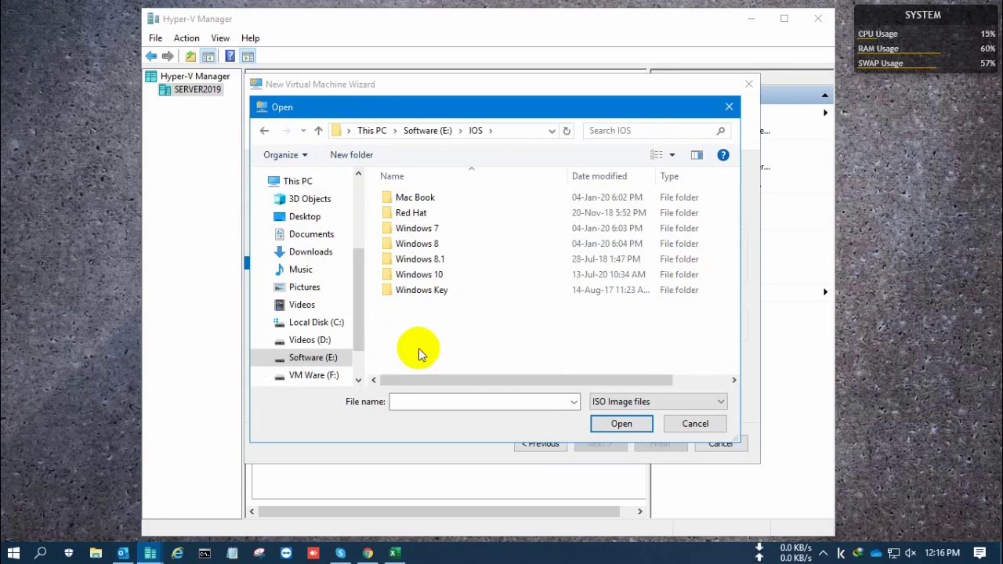
pyautogui.doubleClick(434, 276)
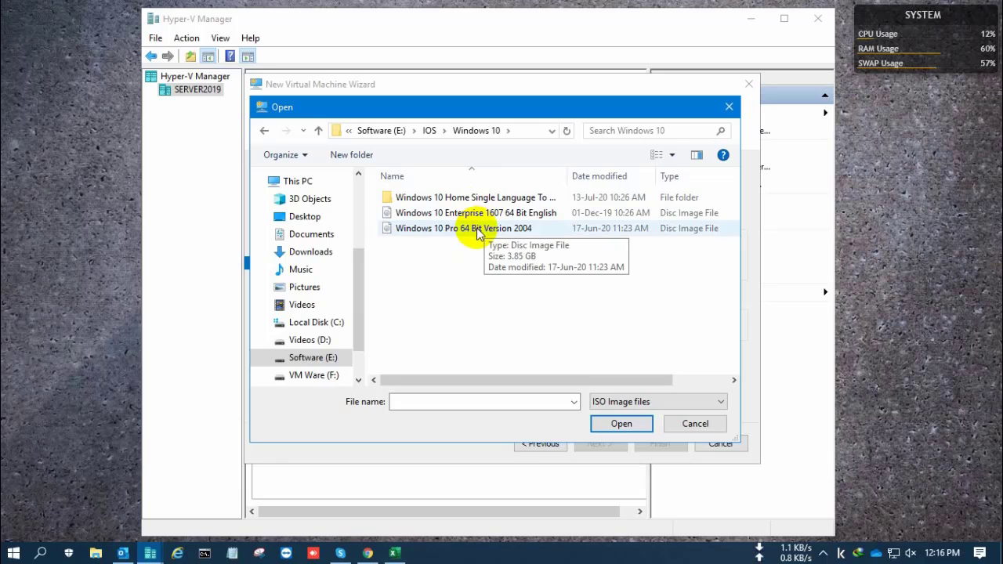
pyautogui.doubleClick(481, 228)
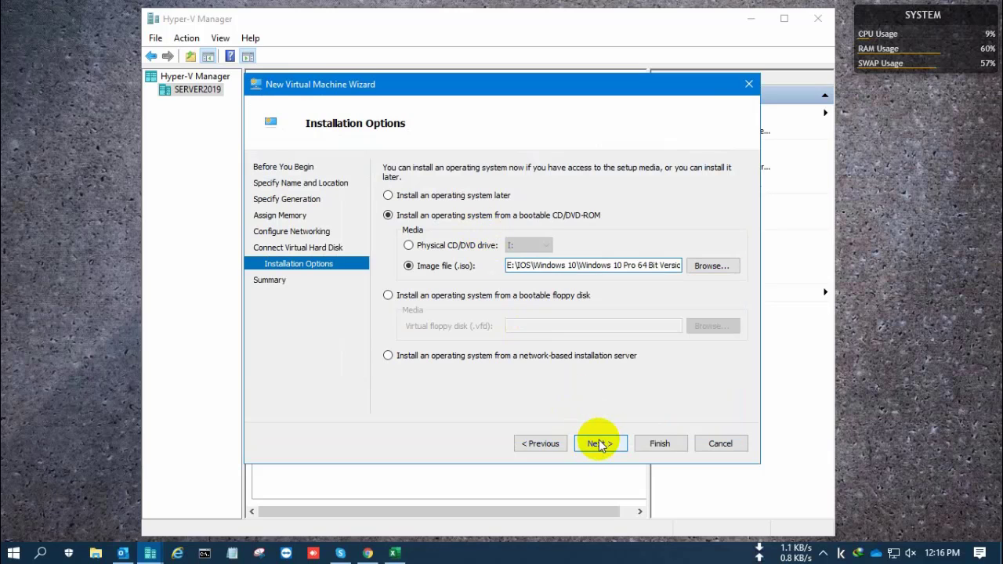
pyautogui.click(598, 443)
# Step: Finish the wizard and open a connection window to the windows 10 machine
pyautogui.click(658, 443)
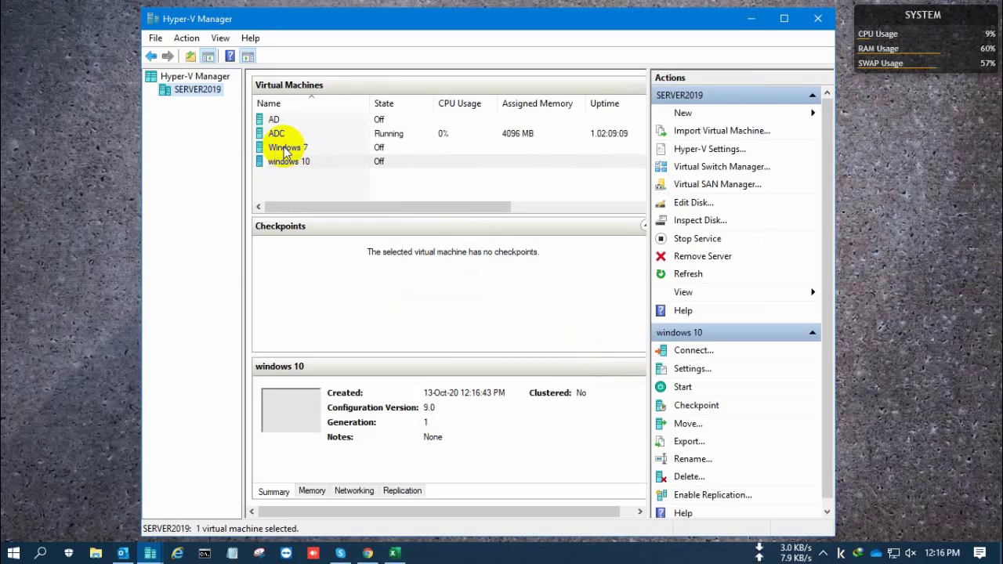
pyautogui.click(290, 164)
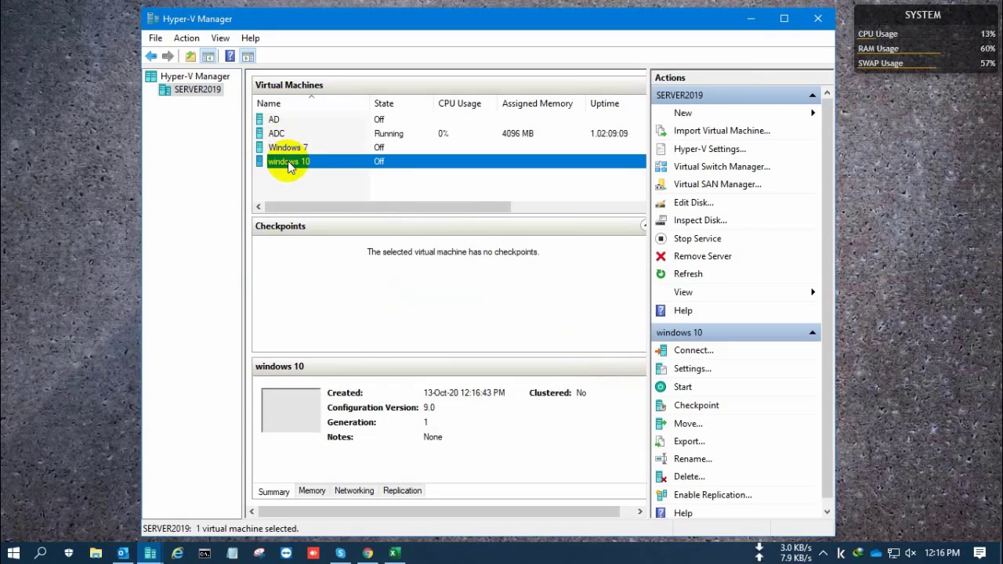
pyautogui.rightClick(373, 163)
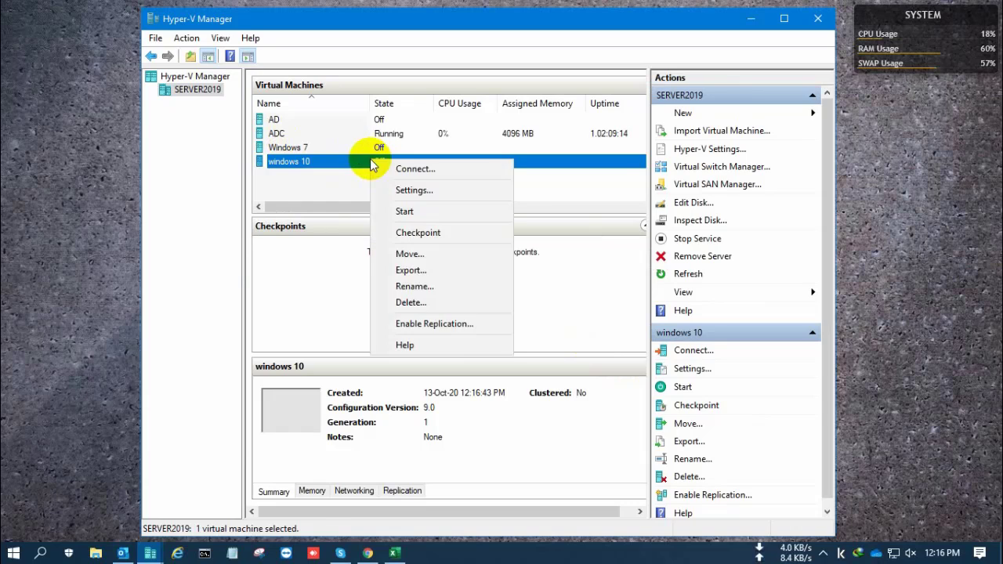
pyautogui.click(416, 171)
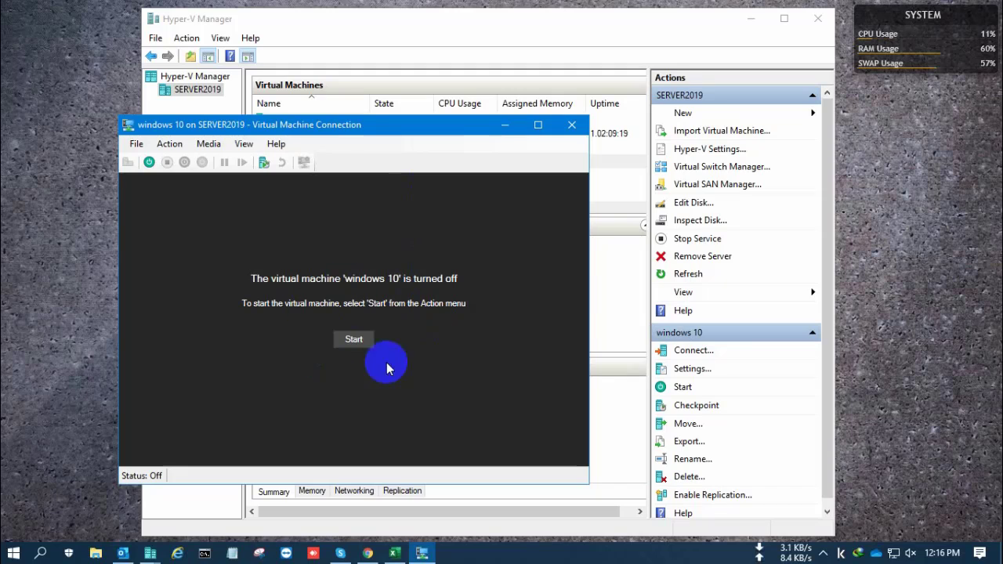
# Step: Start the VM, minimize Hyper-V Manager, and move the connection window to the centre
pyautogui.click(353, 338)
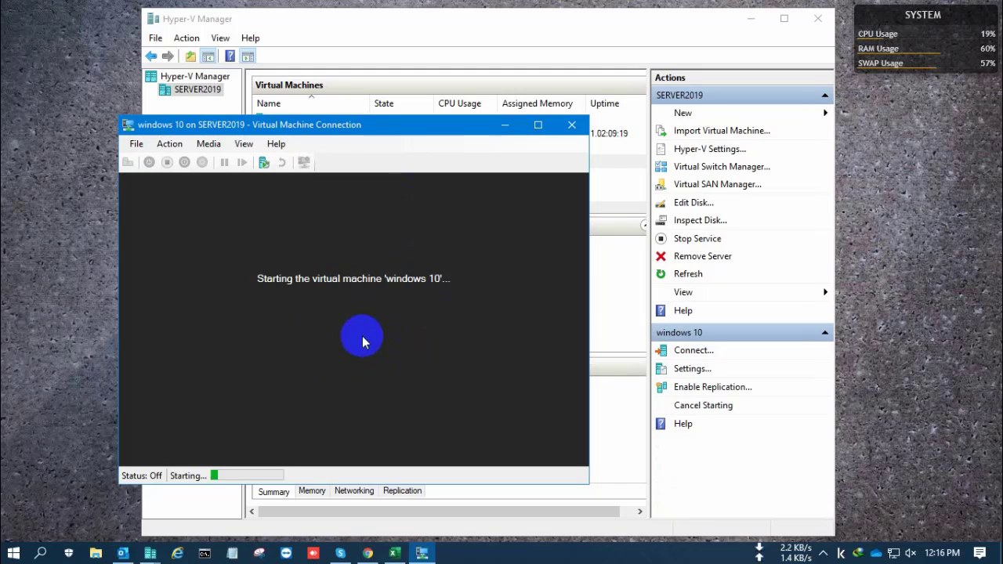
pyautogui.click(748, 22)
pyautogui.moveTo(408, 131); pyautogui.dragTo(531, 78)
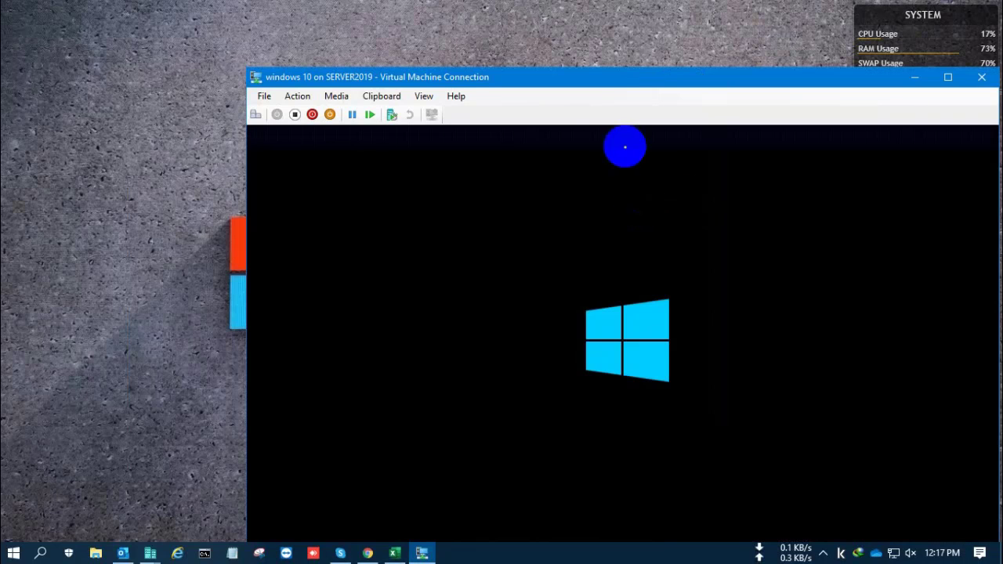
# Step: Keep English (United States) language defaults and choose Install now in Windows Setup
pyautogui.moveTo(616, 88); pyautogui.dragTo(502, 17)
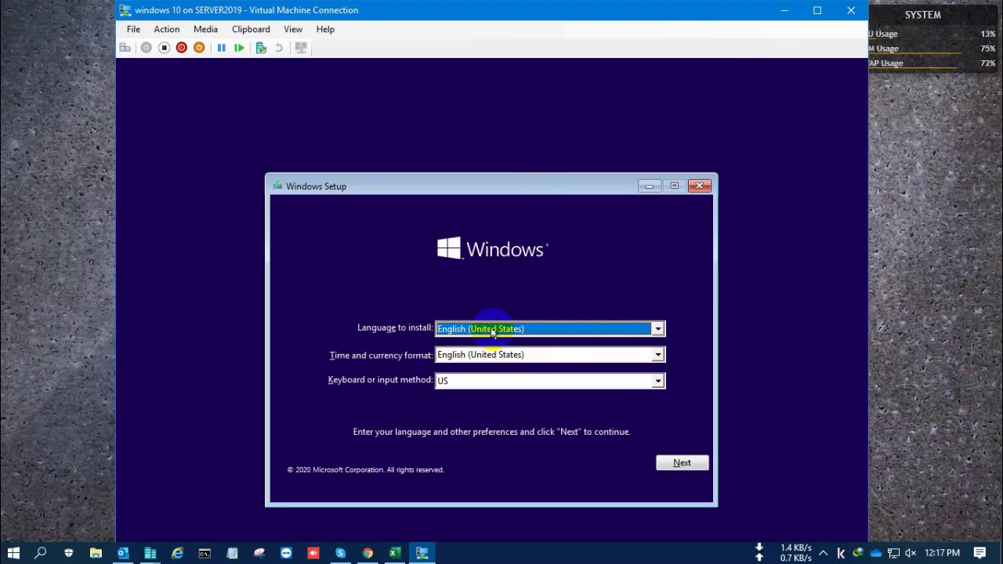
pyautogui.click(682, 464)
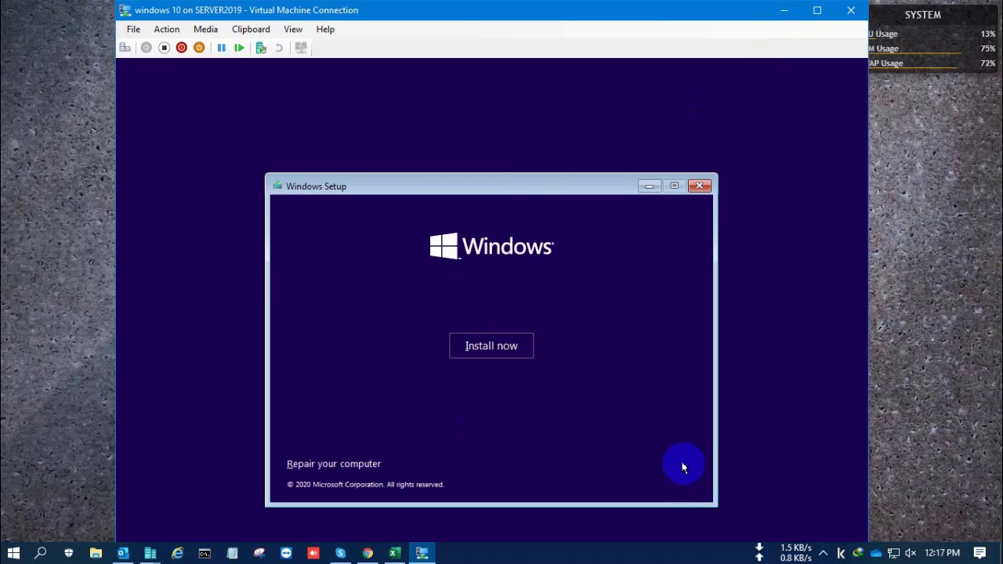
pyautogui.click(490, 341)
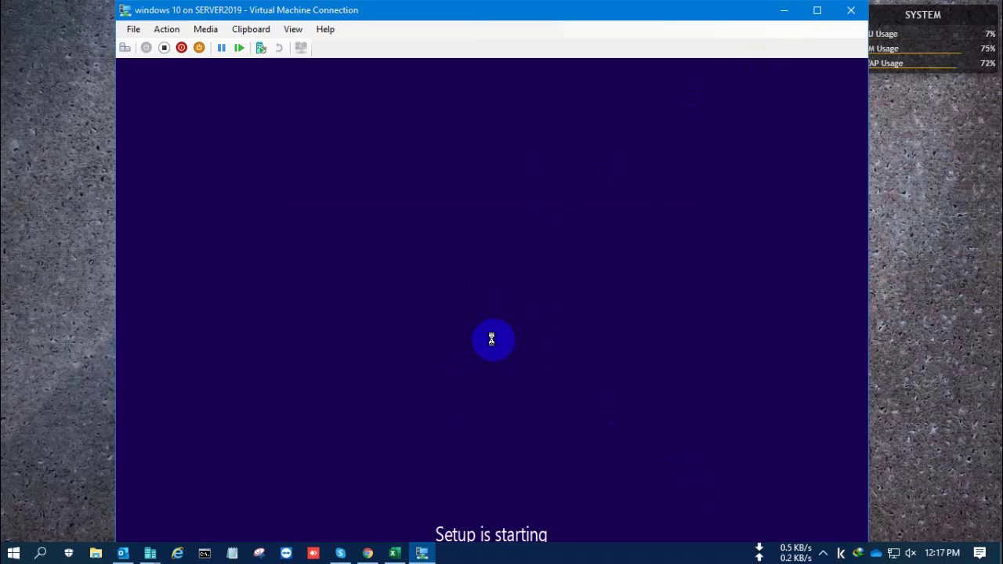
# Step: Go full screen; install Windows 10 Home keyless, custom, onto Drive 0's unallocated space
pyautogui.click(818, 12)
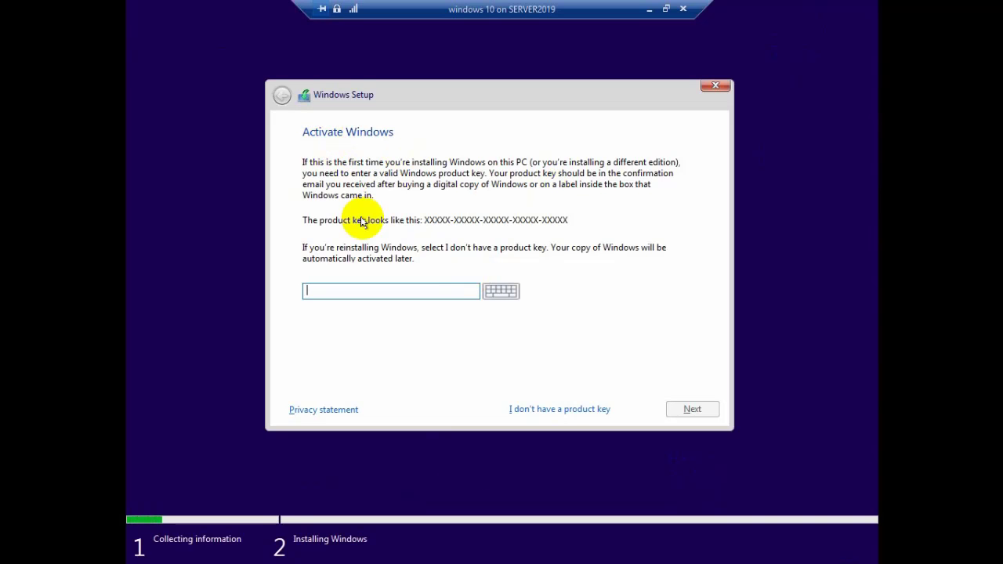
pyautogui.click(559, 409)
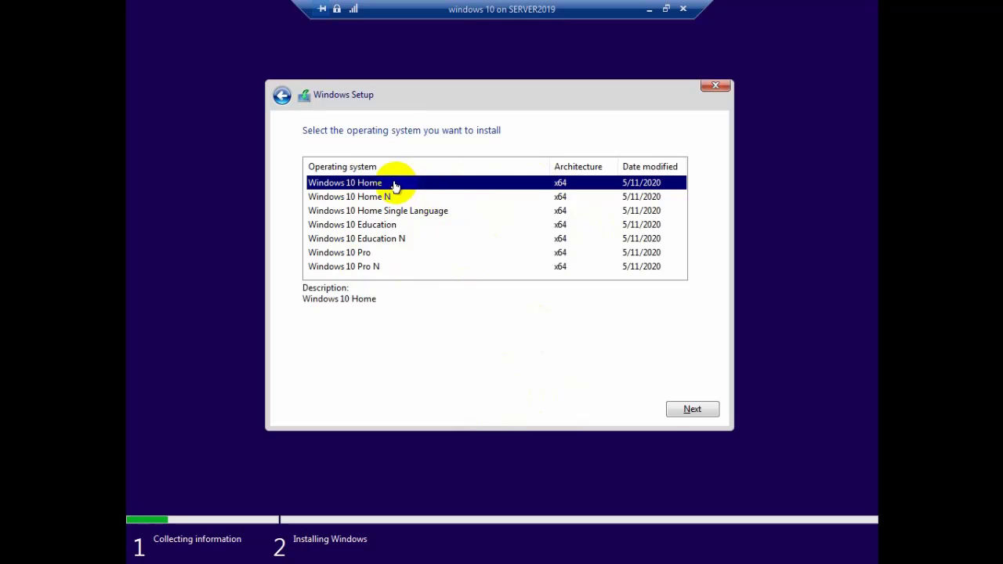
pyautogui.click(688, 409)
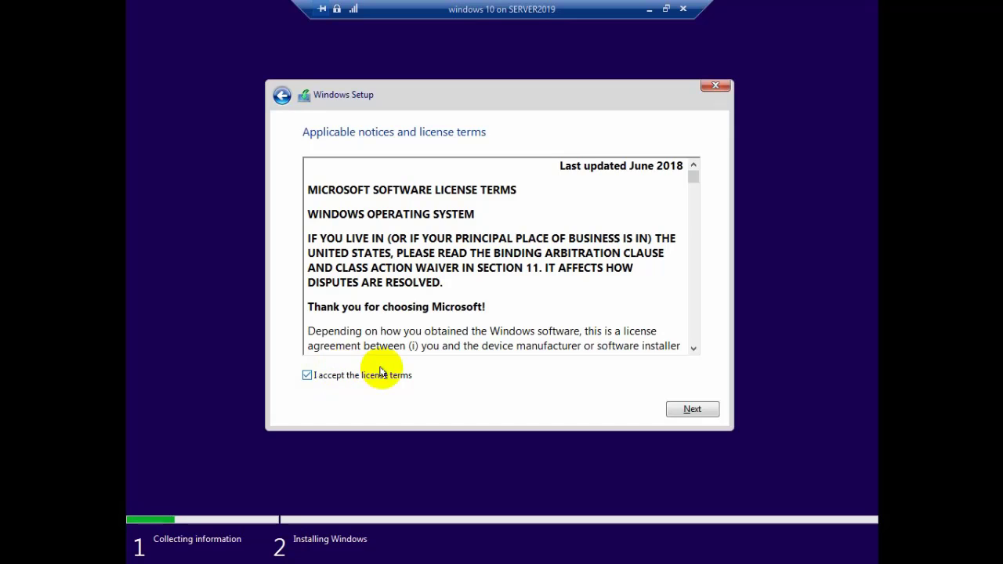
pyautogui.click(694, 408)
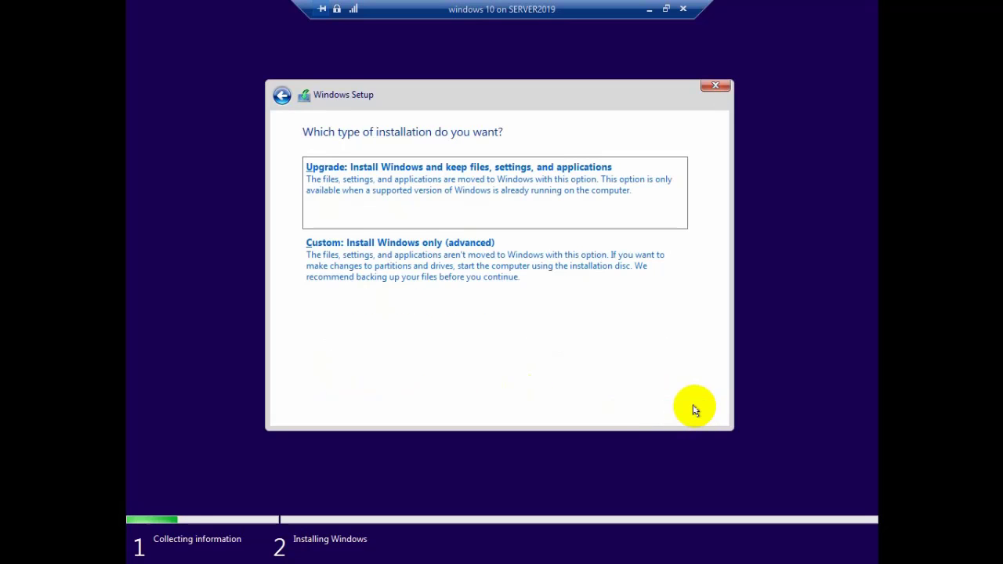
pyautogui.click(461, 274)
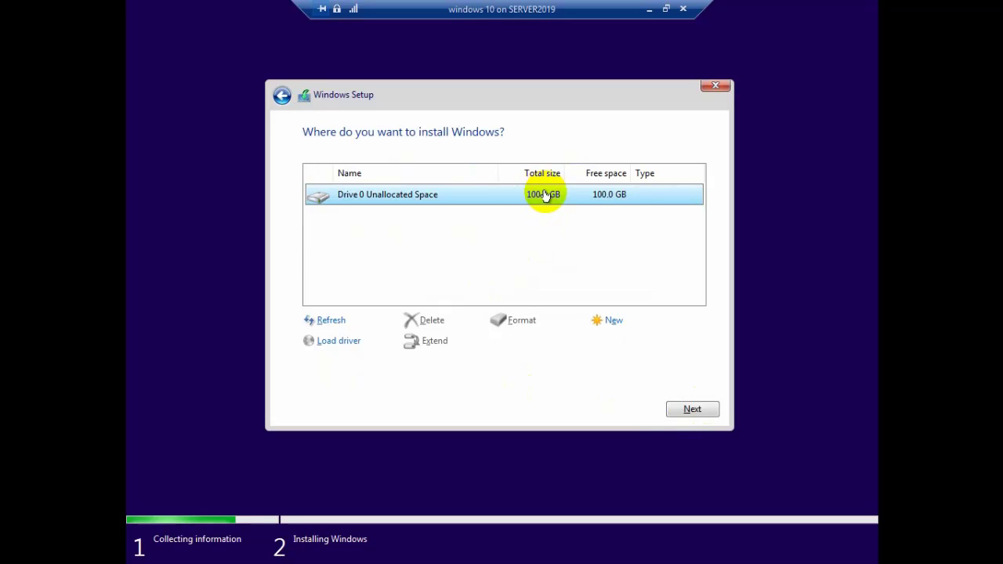
pyautogui.click(692, 411)
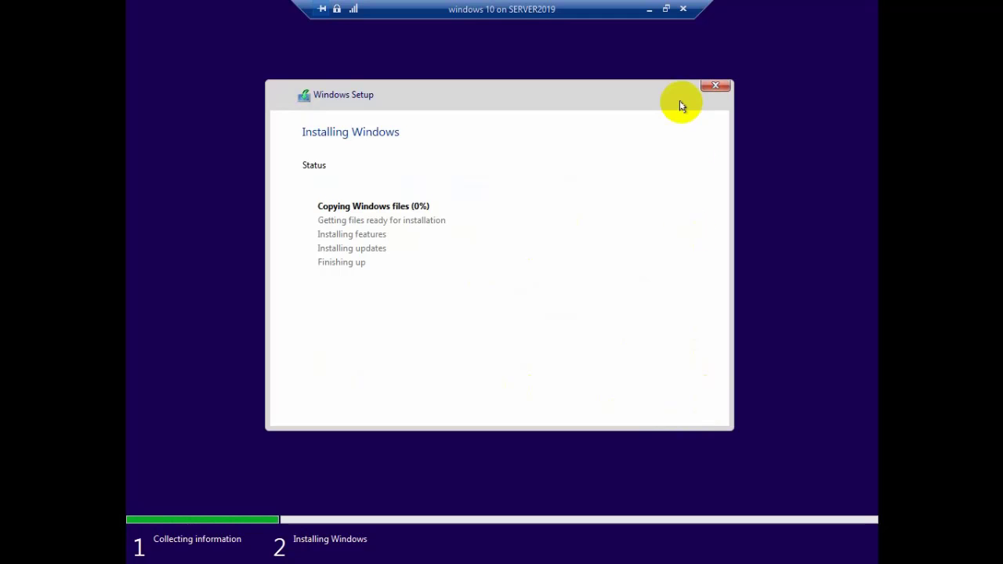
# Step: Restore the VM from full screen and refresh the host desktop while setup installs
pyautogui.click(665, 10)
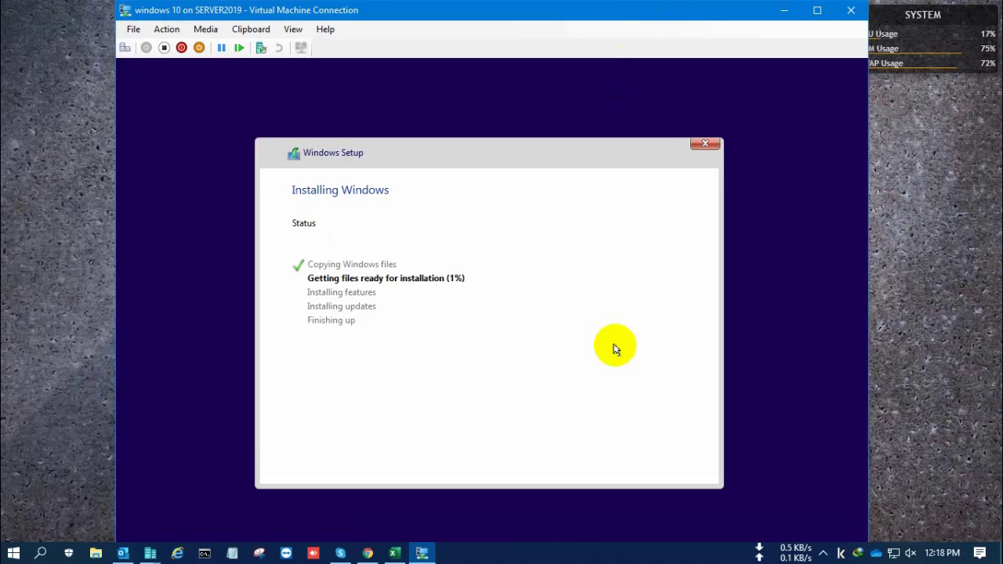
pyautogui.rightClick(927, 200)
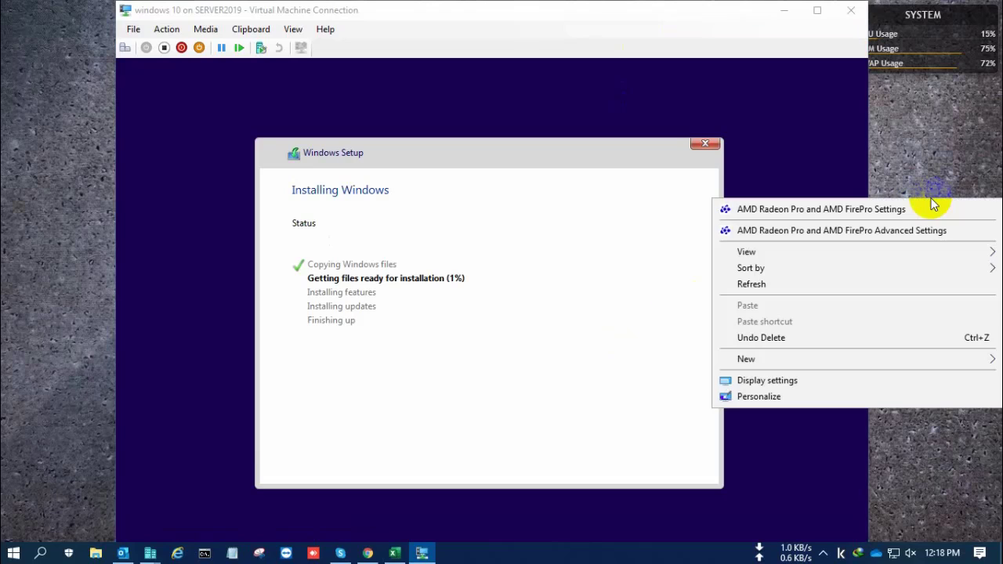
pyautogui.click(847, 277)
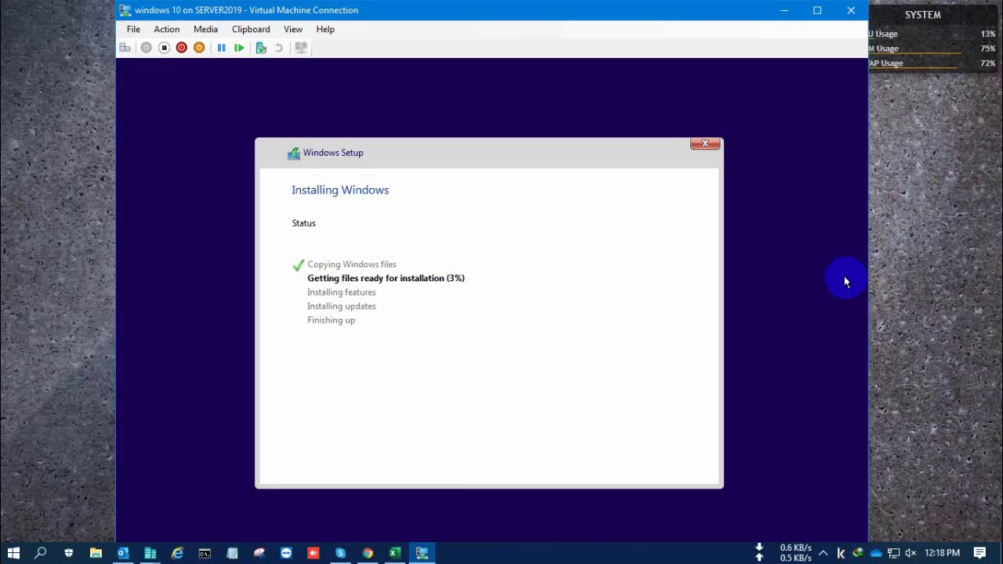
pyautogui.click(914, 267)
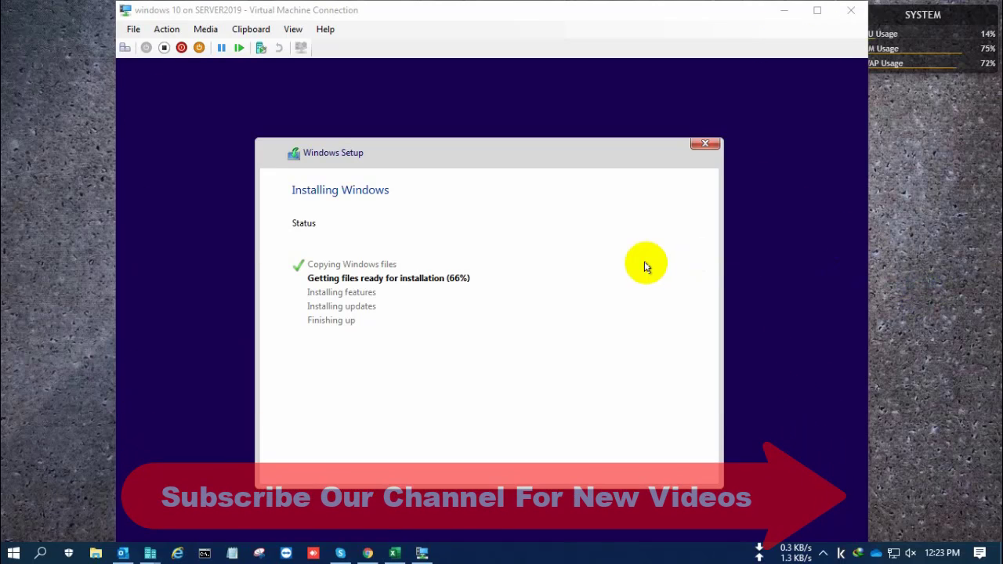
pyautogui.click(645, 266)
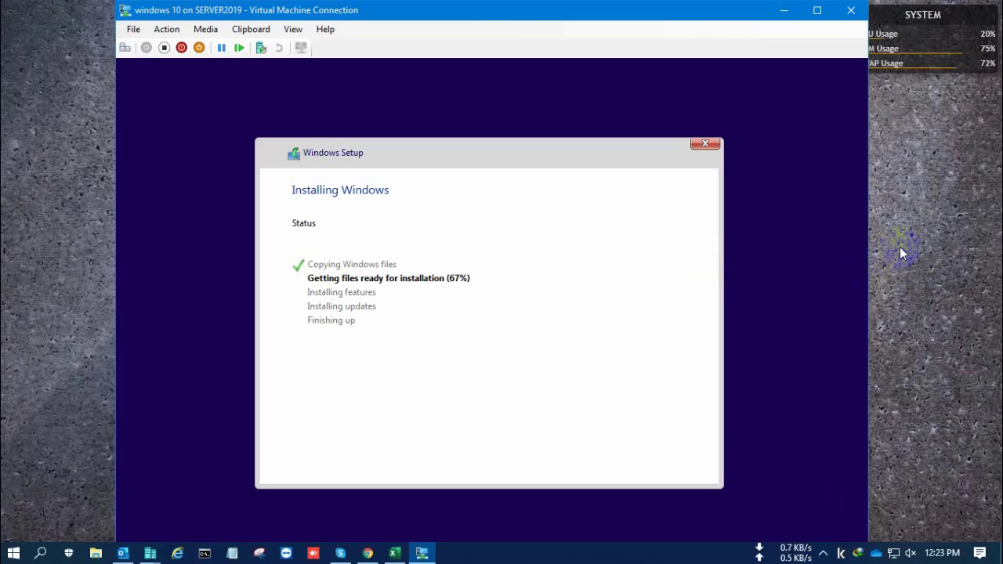
pyautogui.click(900, 249)
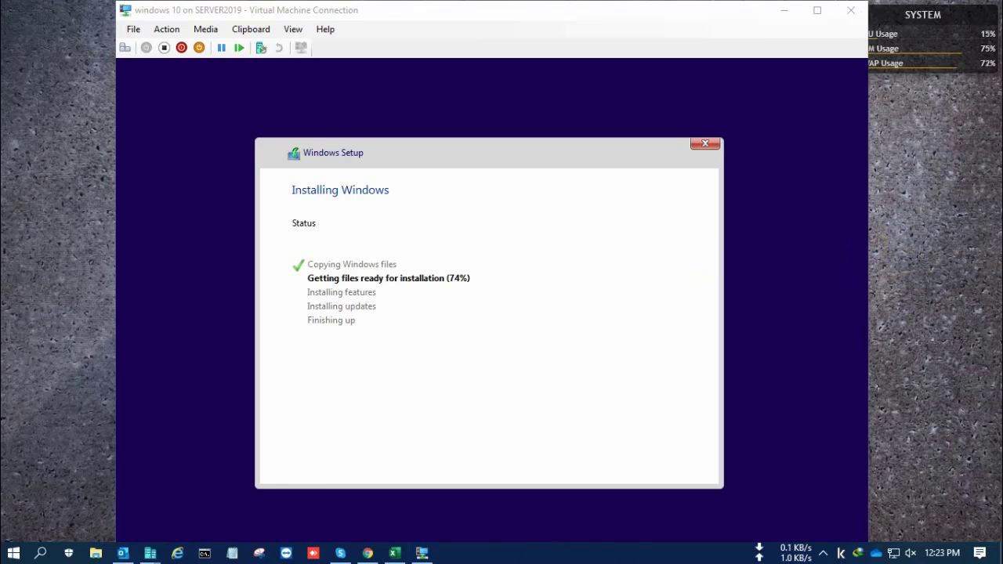
pyautogui.click(934, 269)
# Step: Focus the VM window and wait for setup's restart countdown to appear
pyautogui.click(674, 296)
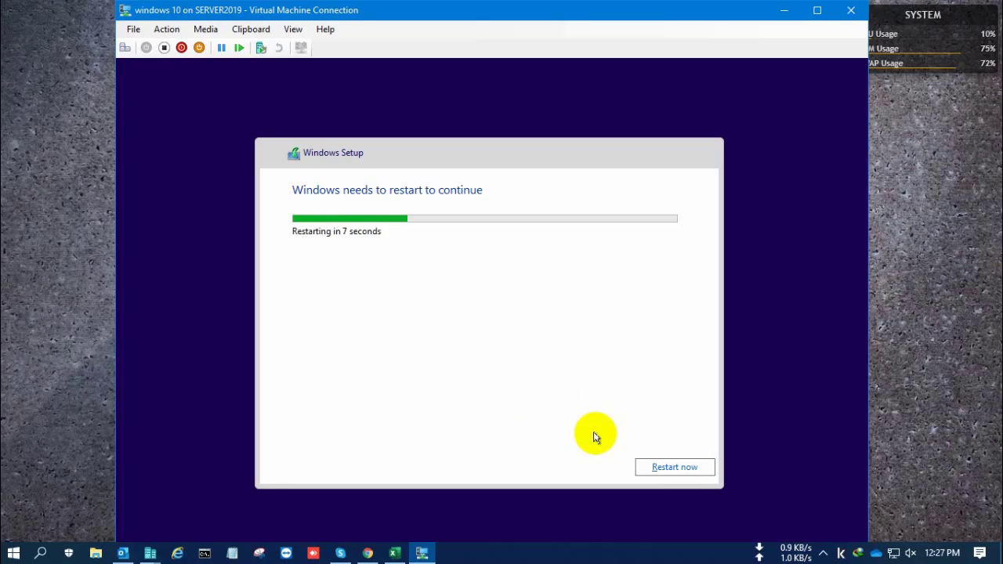
# Step: Choose Restart now, then refresh the host desktop while the VM reboots
pyautogui.click(667, 472)
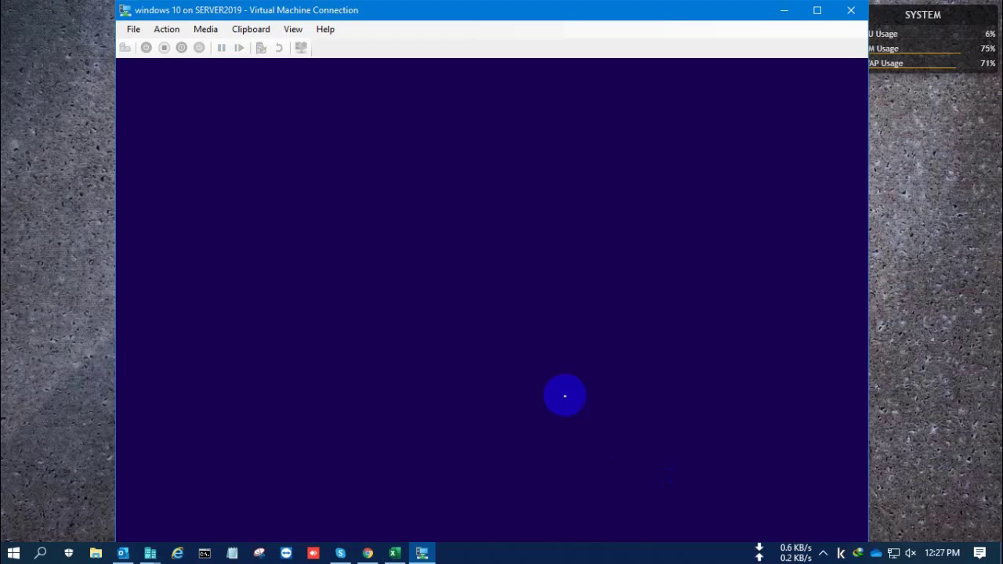
pyautogui.rightClick(914, 206)
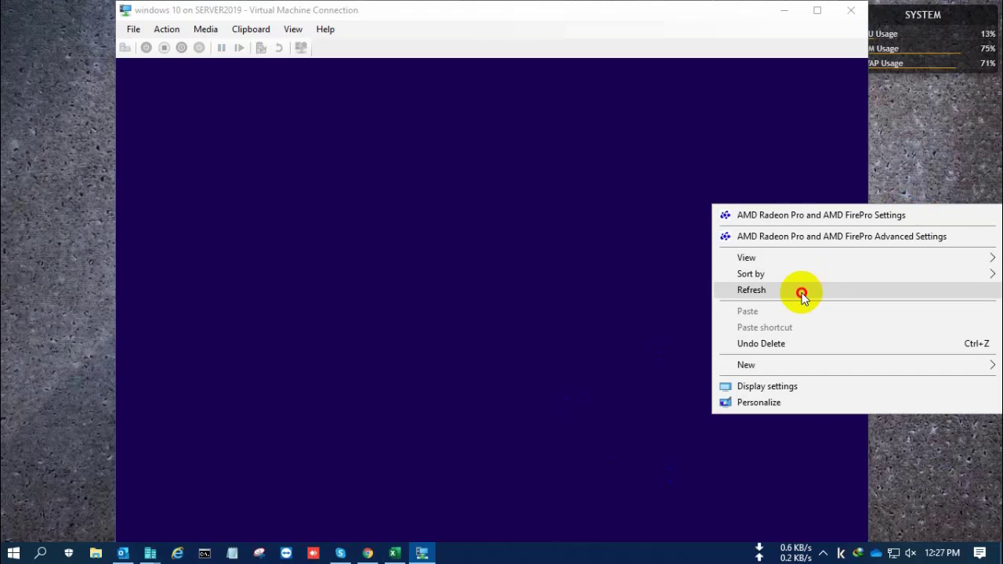
pyautogui.click(800, 291)
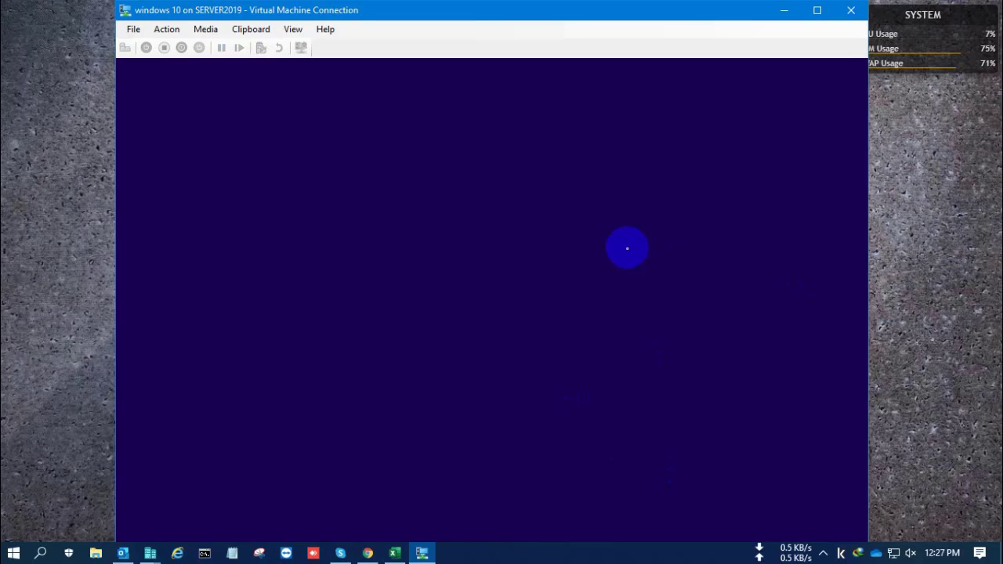
pyautogui.click(946, 252)
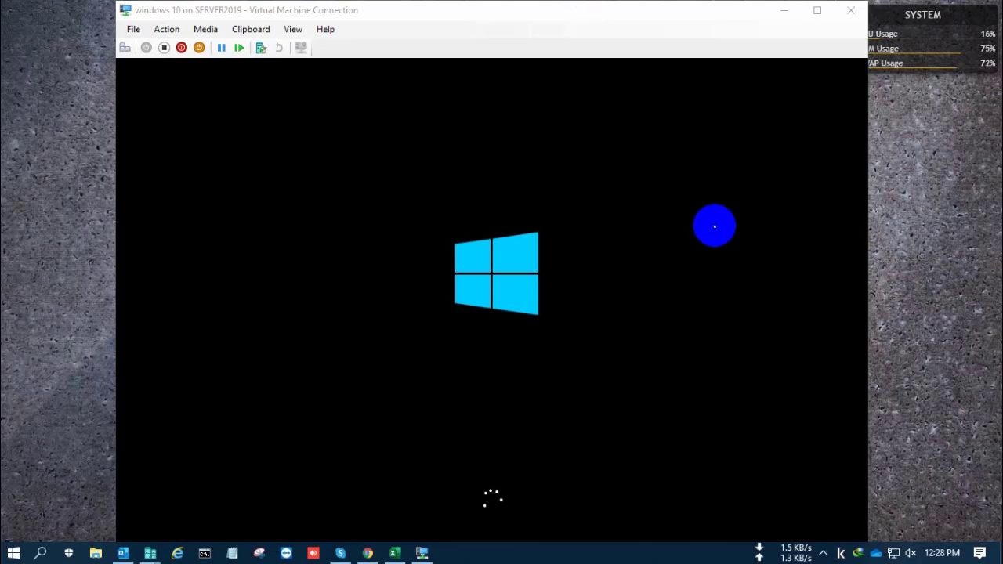
# Step: Maximize the VM Connection window to full screen while Windows shows Getting ready
pyautogui.click(818, 14)
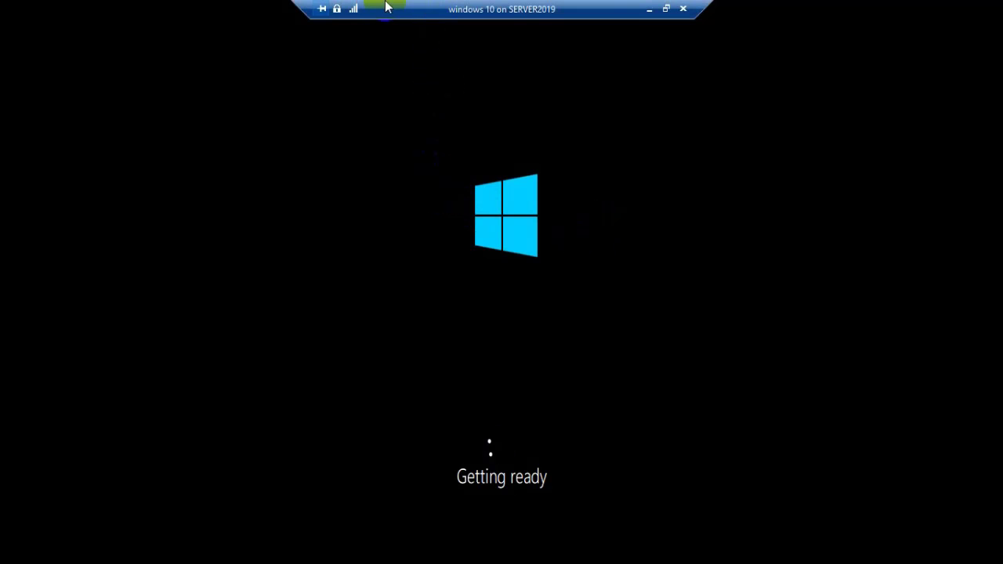
# Step: Return the VM console to a normal window, toggling full screen once while setup runs
pyautogui.click(667, 9)
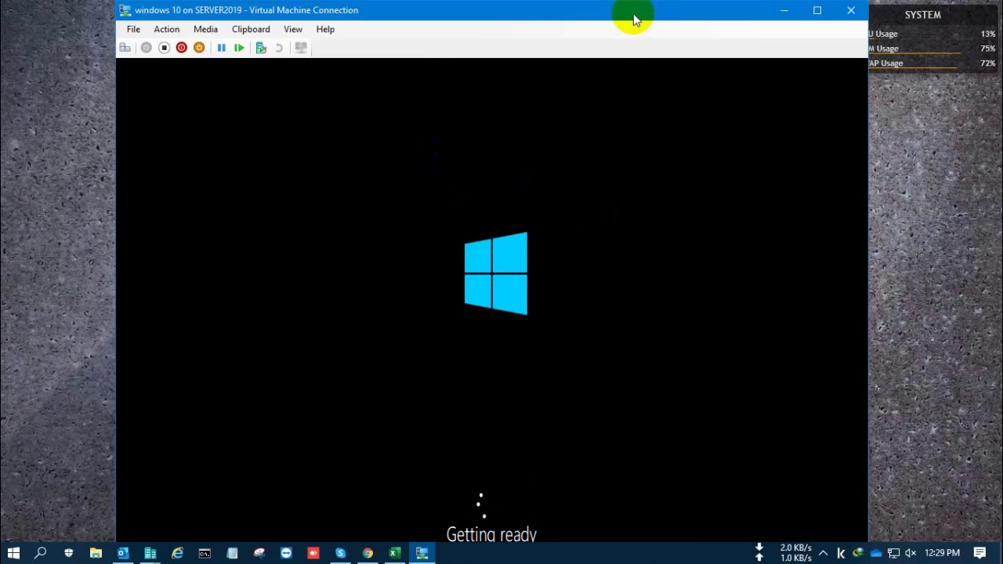
pyautogui.click(964, 208)
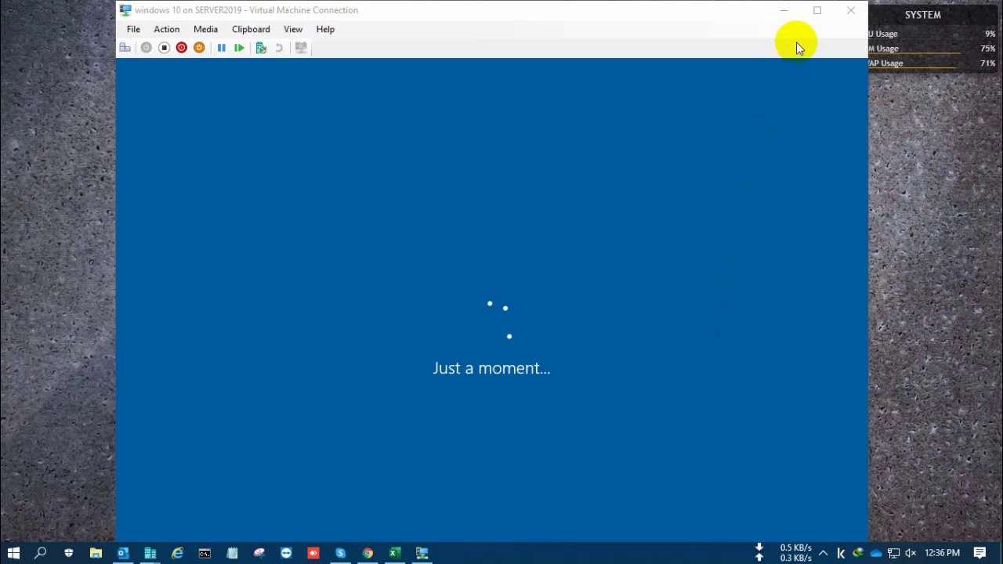
pyautogui.click(817, 11)
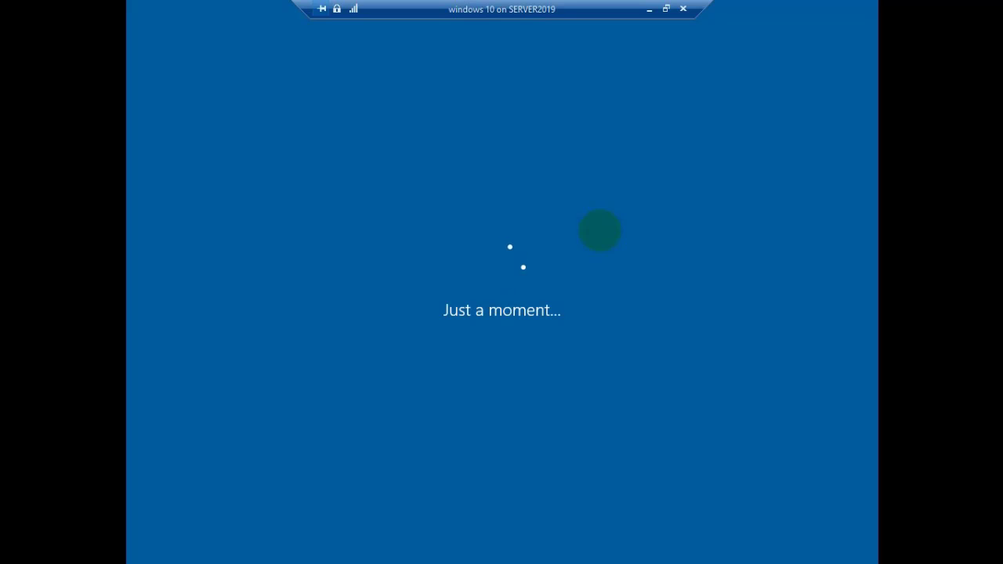
pyautogui.click(668, 9)
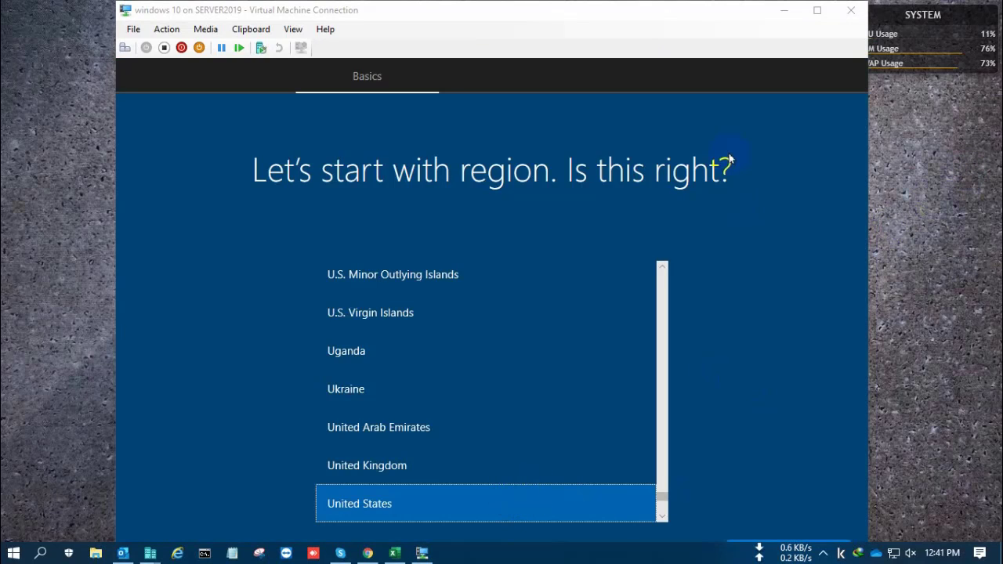
# Step: Confirm United States as the region, accept the US keyboard layout, and skip a second layout
pyautogui.click(817, 13)
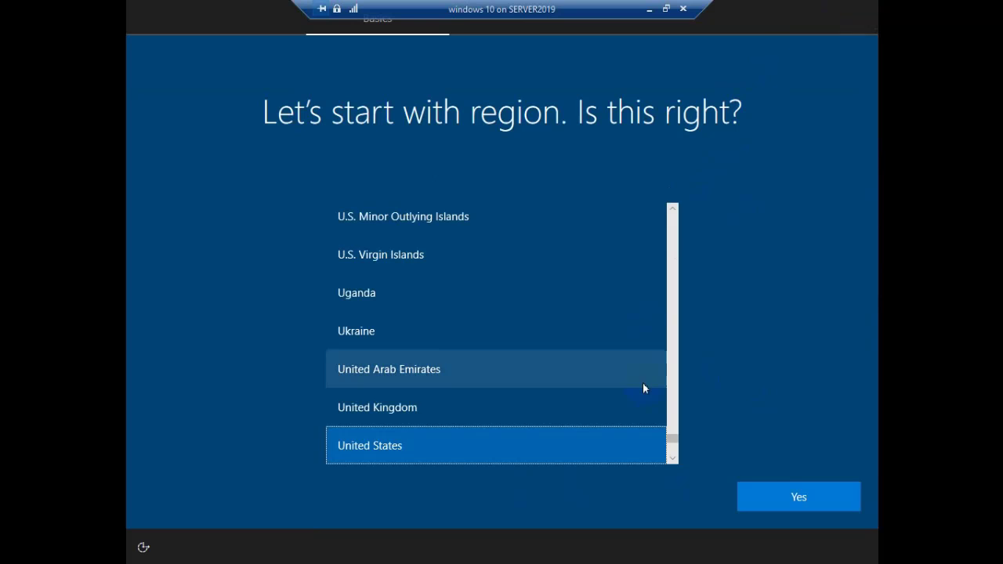
pyautogui.click(798, 499)
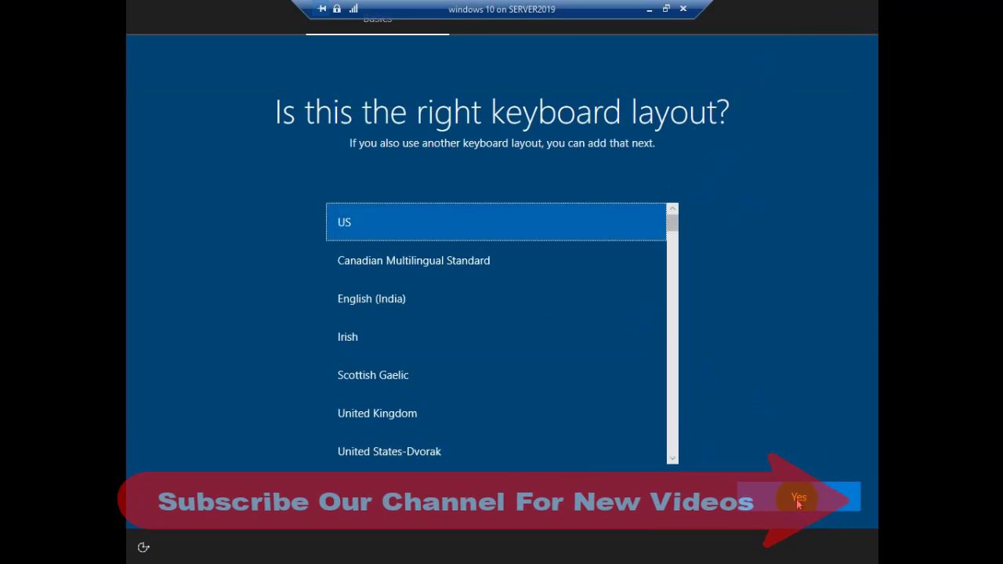
pyautogui.click(792, 507)
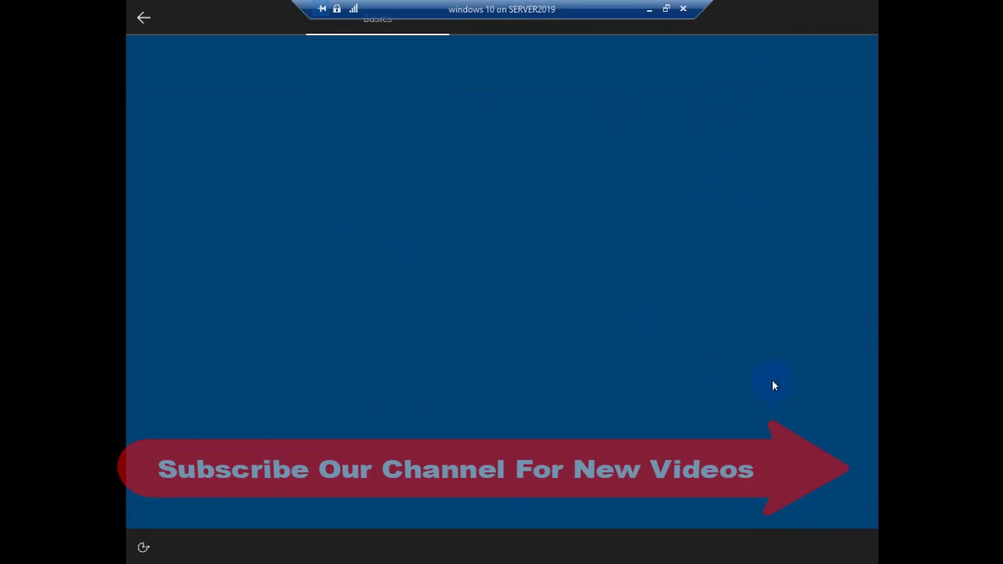
pyautogui.click(773, 494)
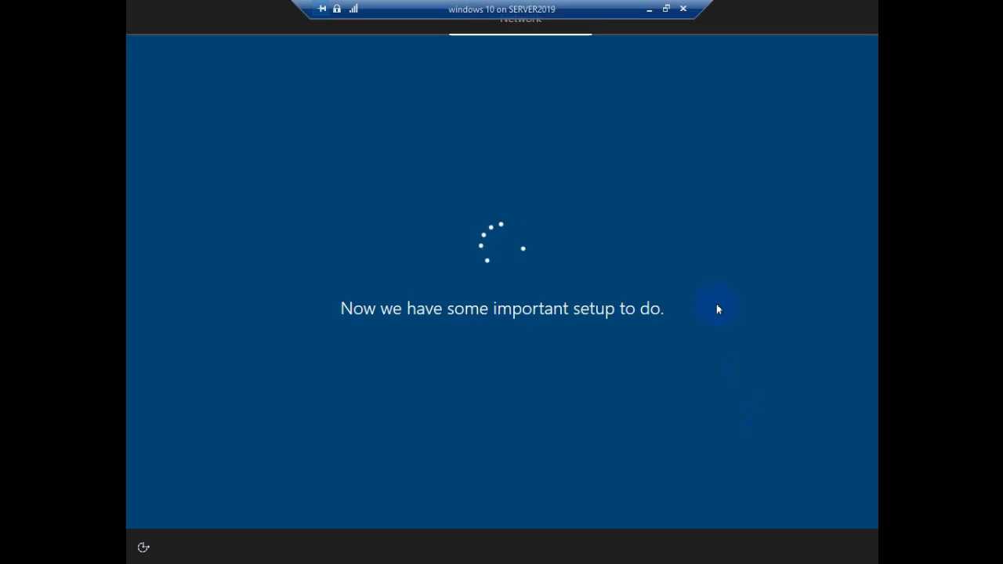
# Step: Enter User as the Microsoft account name in full screen and continue to the password page
pyautogui.click(667, 8)
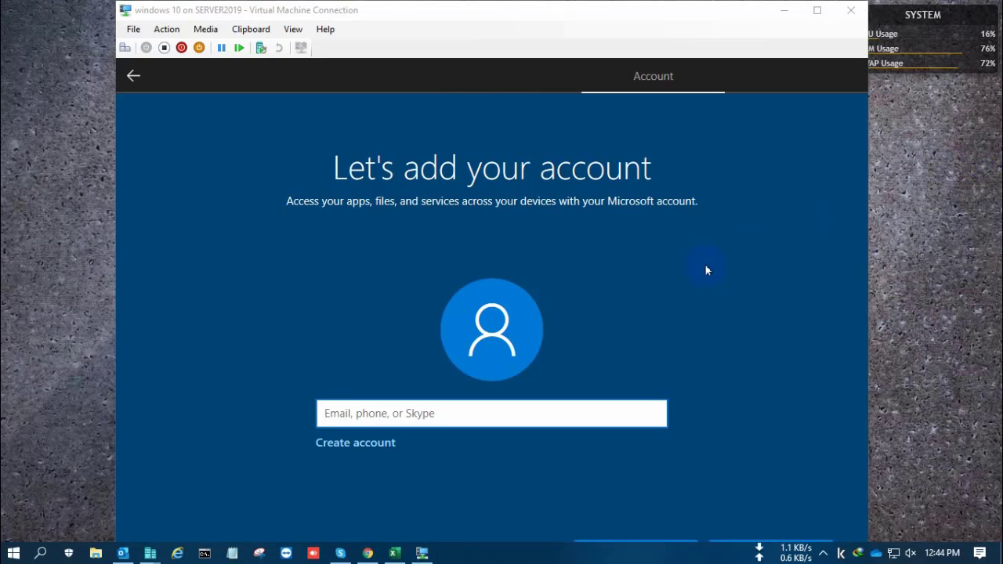
pyautogui.click(705, 266)
pyautogui.click(435, 420)
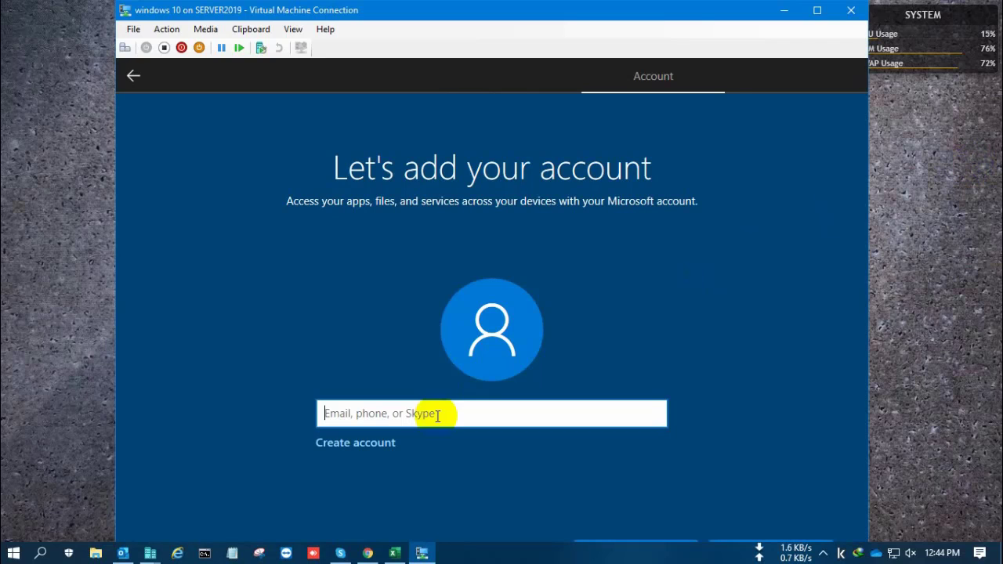
pyautogui.click(818, 10)
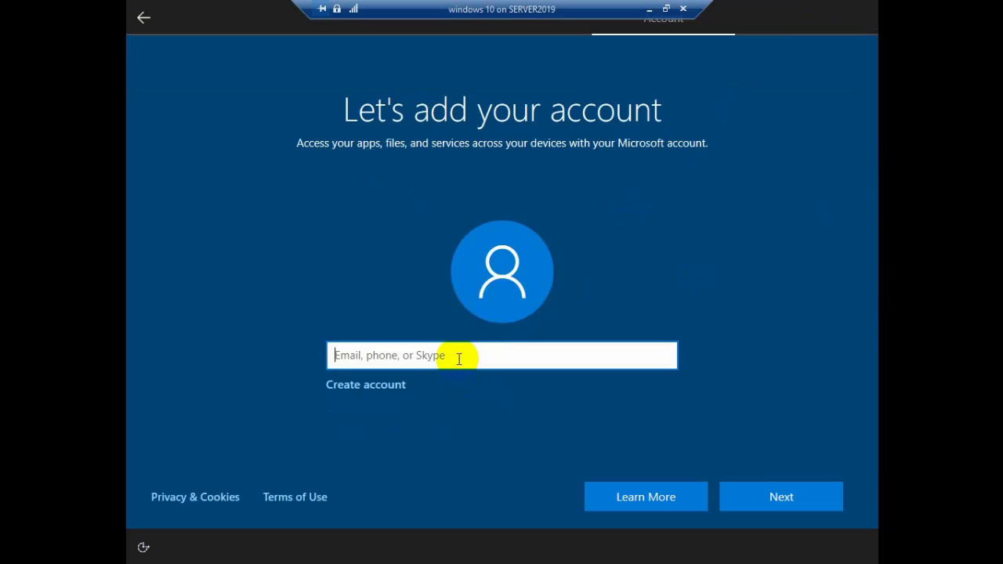
pyautogui.write('User')
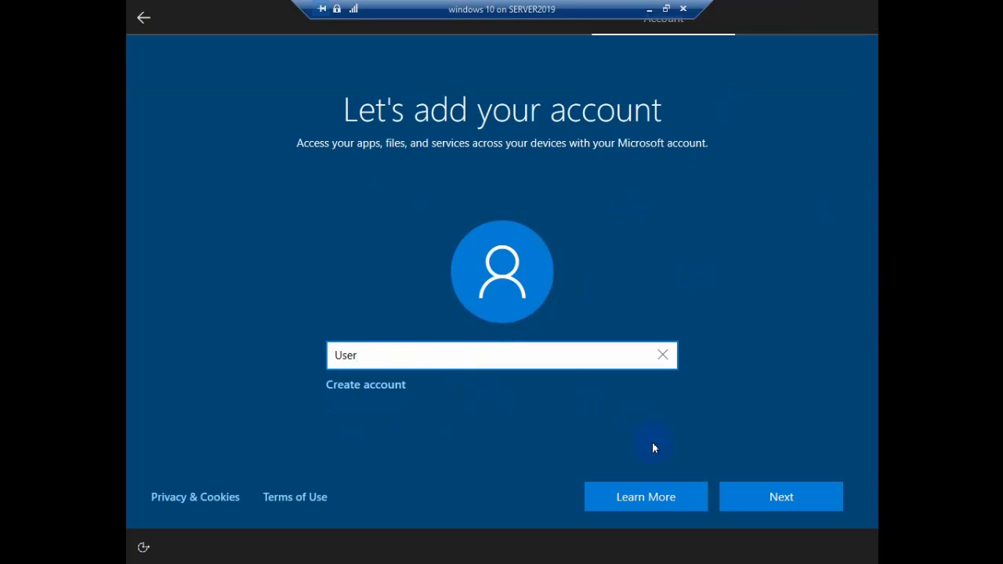
pyautogui.click(776, 496)
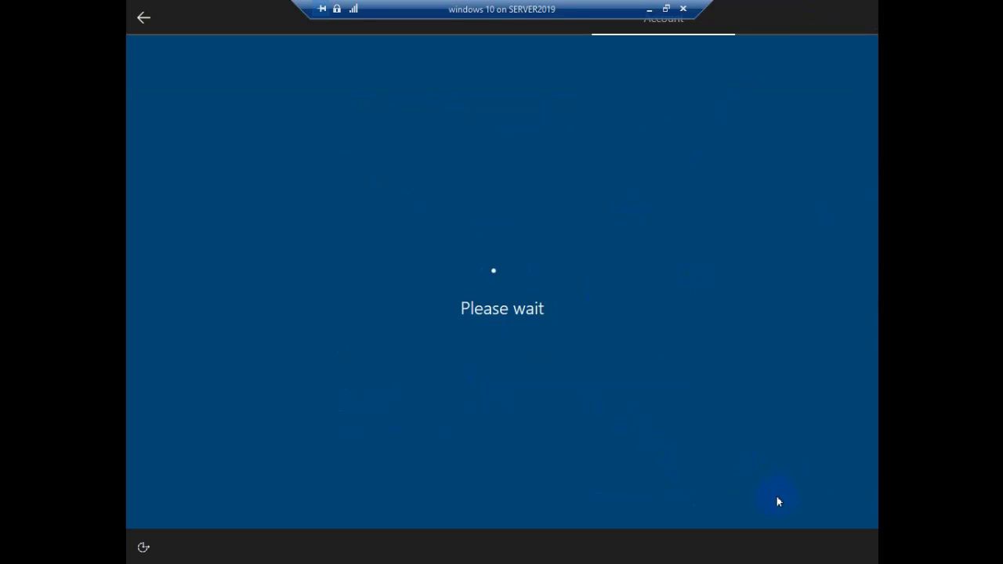
pyautogui.click(778, 498)
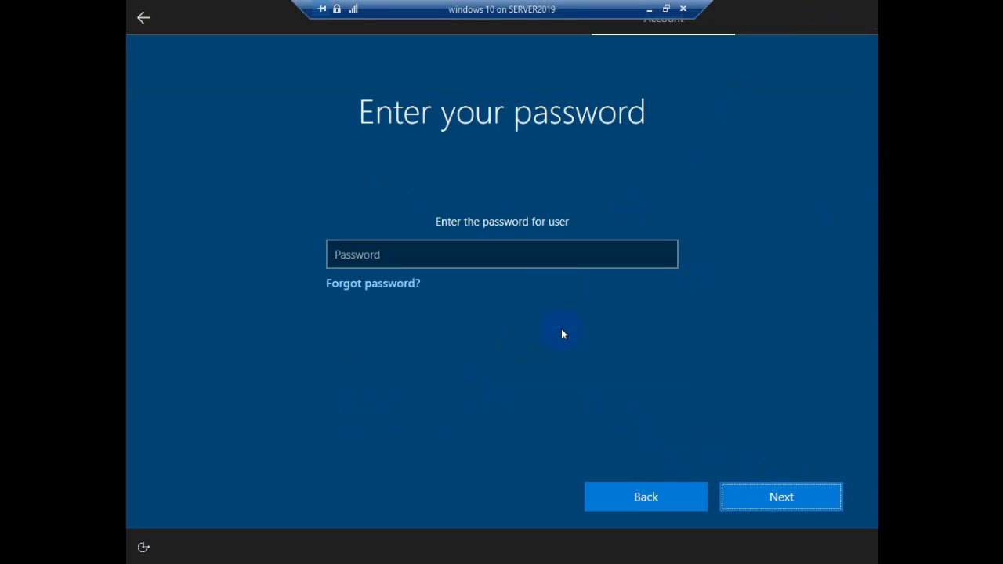
# Step: Try the Microsoft account password, then move past the locked-account Oops error
pyautogui.click(435, 254)
pyautogui.click(778, 498)
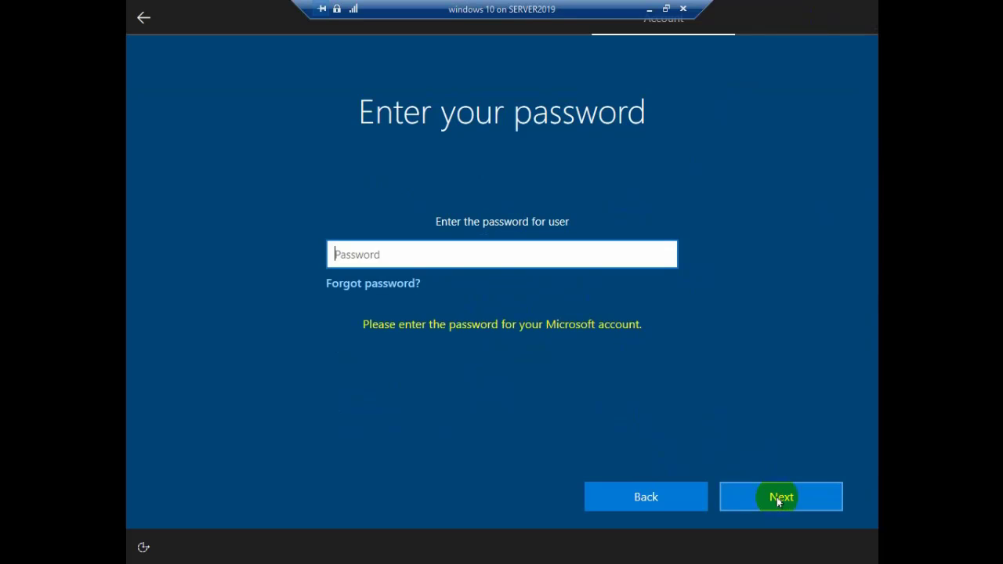
pyautogui.click(461, 254)
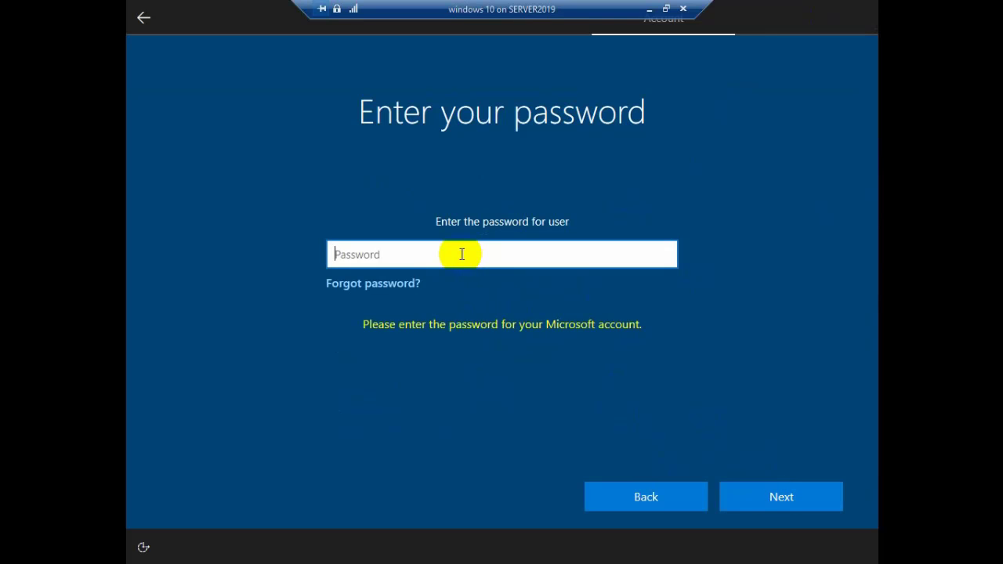
pyautogui.write('•••••••')
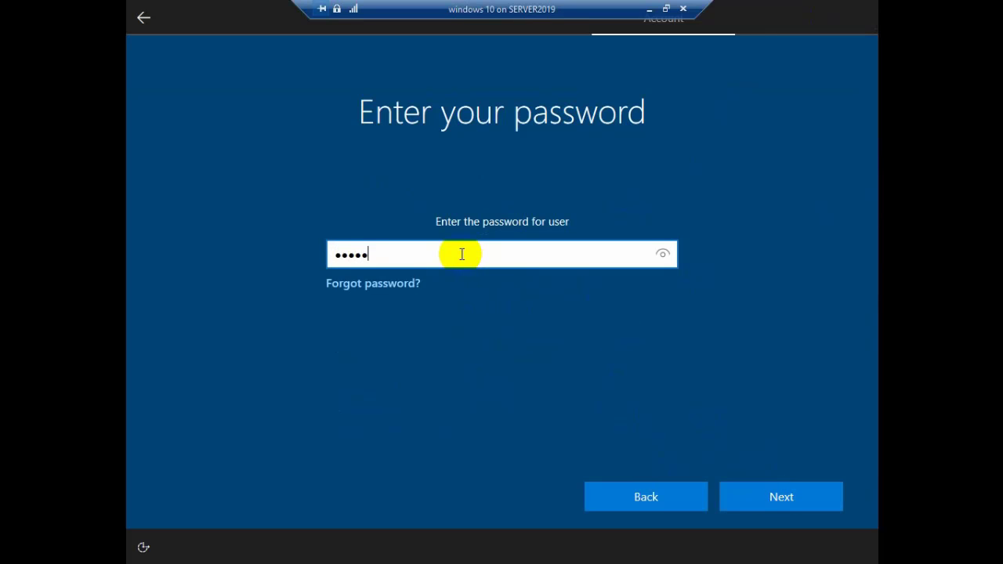
pyautogui.write('•')
pyautogui.press('BackSpace')
pyautogui.press('BackSpace')
pyautogui.press('BackSpace')
pyautogui.press('BackSpace')
pyautogui.press('BackSpace')
pyautogui.press('BackSpace')
pyautogui.press('BackSpace')
pyautogui.press('BackSpace')
pyautogui.write('••••••••')
pyautogui.click(779, 496)
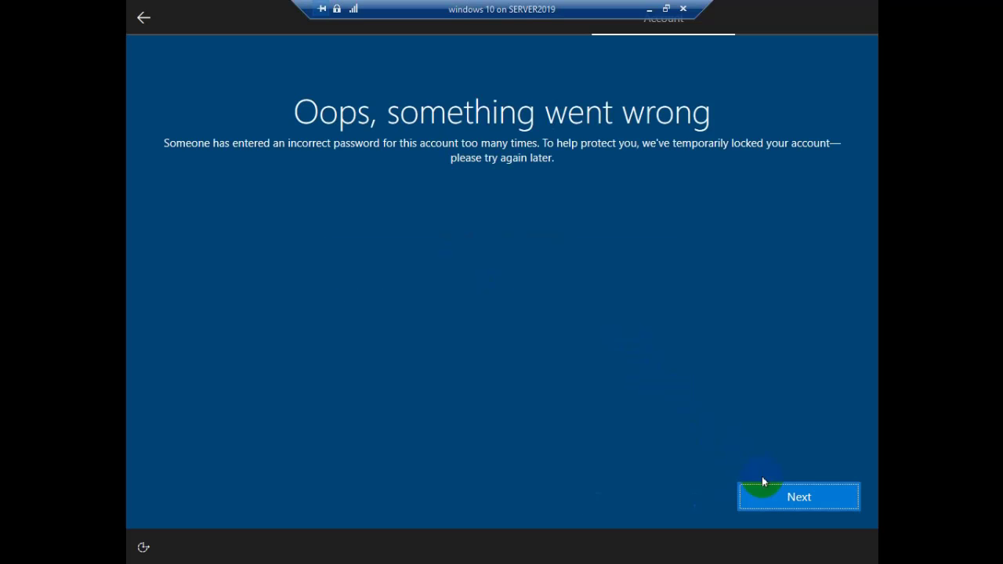
pyautogui.click(788, 495)
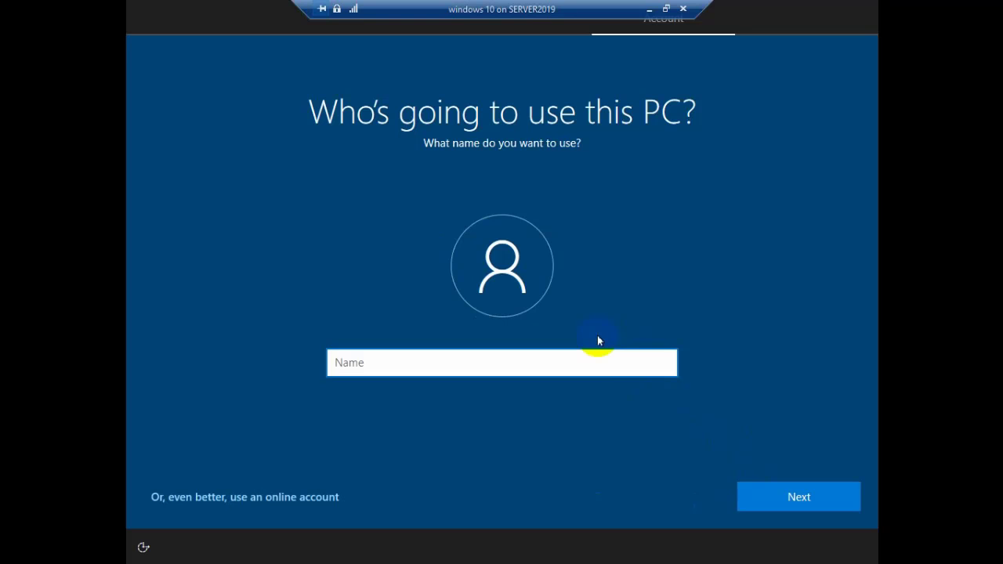
# Step: Name the local account User
pyautogui.click(523, 362)
pyautogui.write('User')
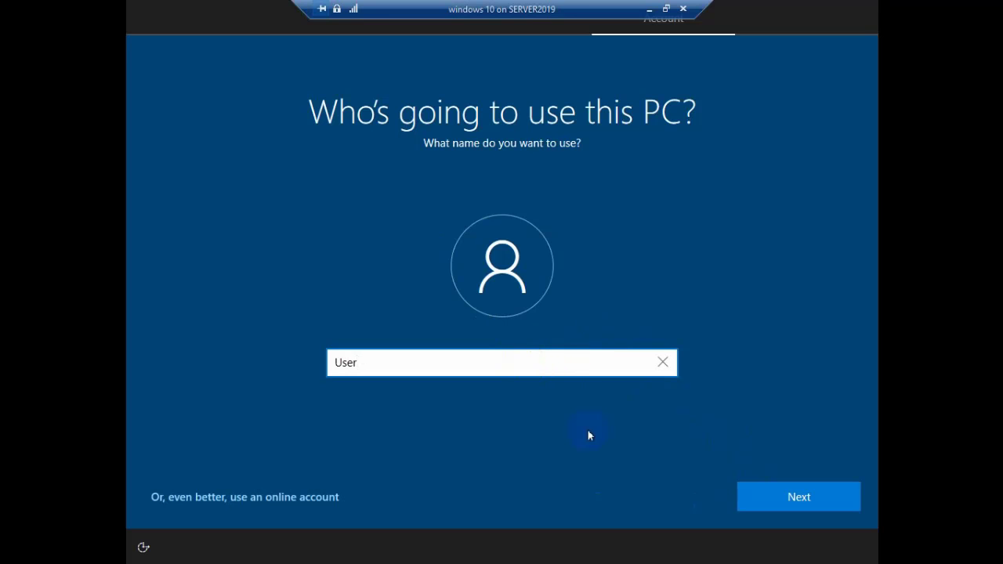
pyautogui.click(795, 496)
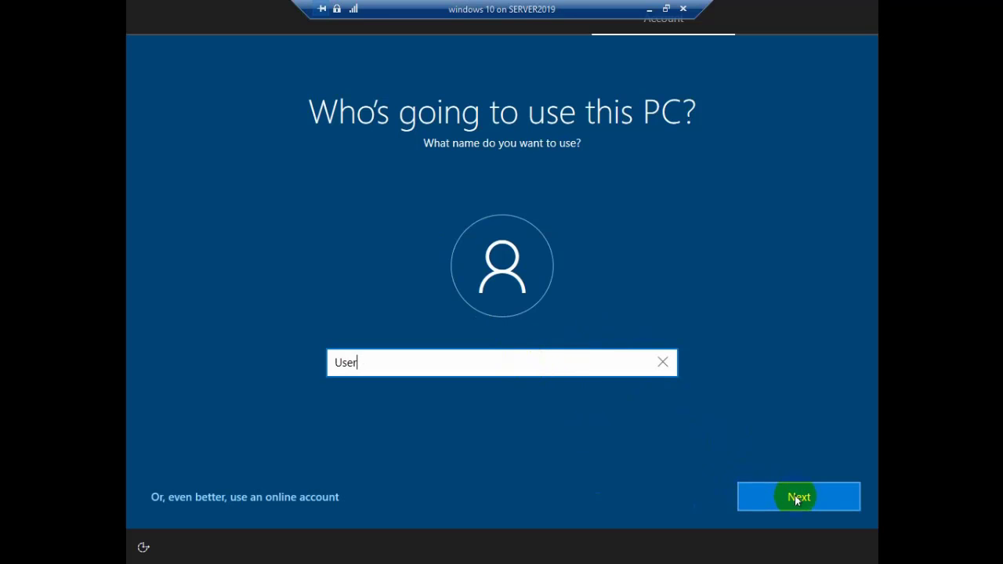
pyautogui.click(794, 497)
# Step: Set and confirm the local account's password
pyautogui.write('12345')
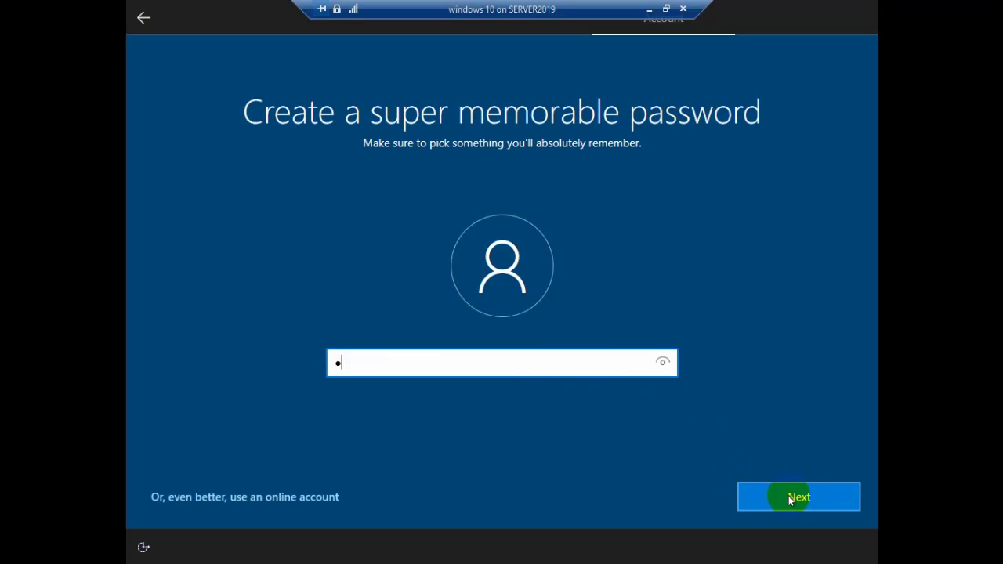
pyautogui.write('678')
pyautogui.click(816, 499)
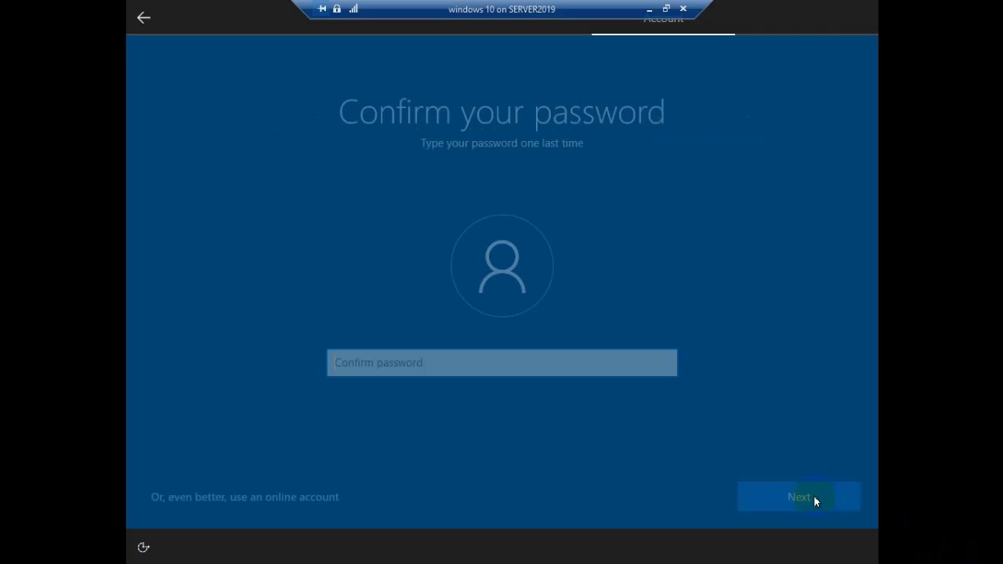
pyautogui.write('123456')
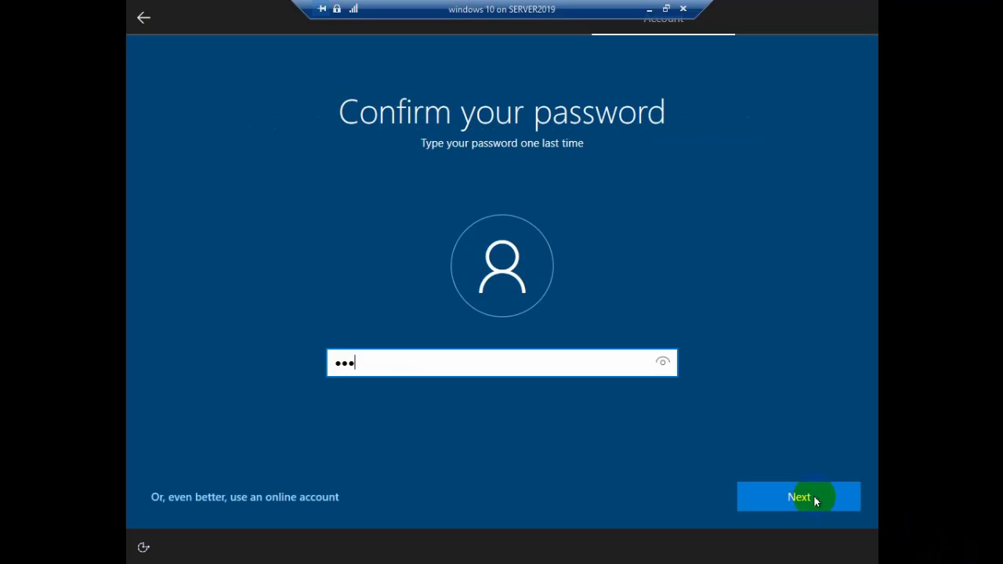
pyautogui.write('78')
pyautogui.click(814, 497)
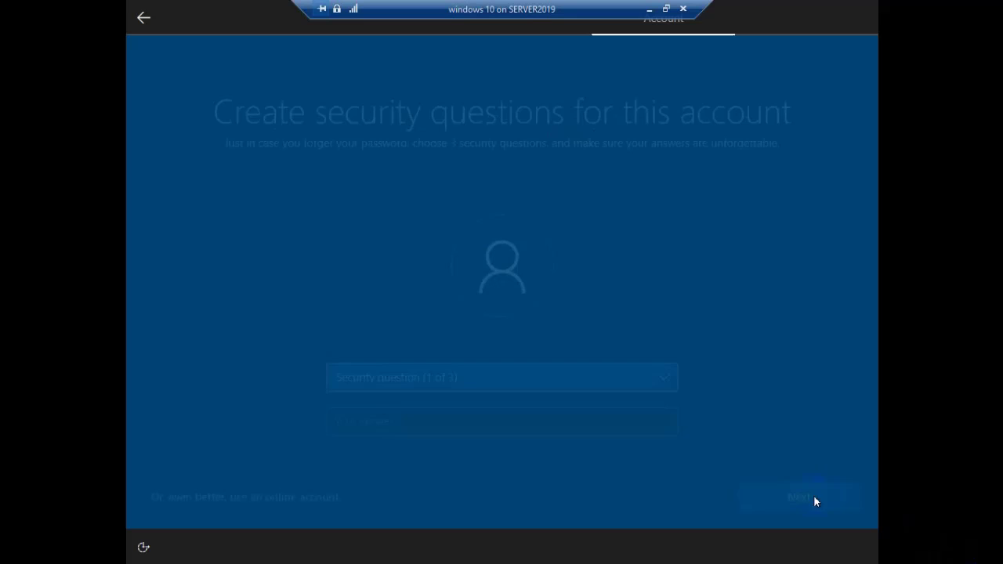
pyautogui.click(640, 380)
# Step: Choose the first pet's name as the first security question and answer it
pyautogui.click(618, 394)
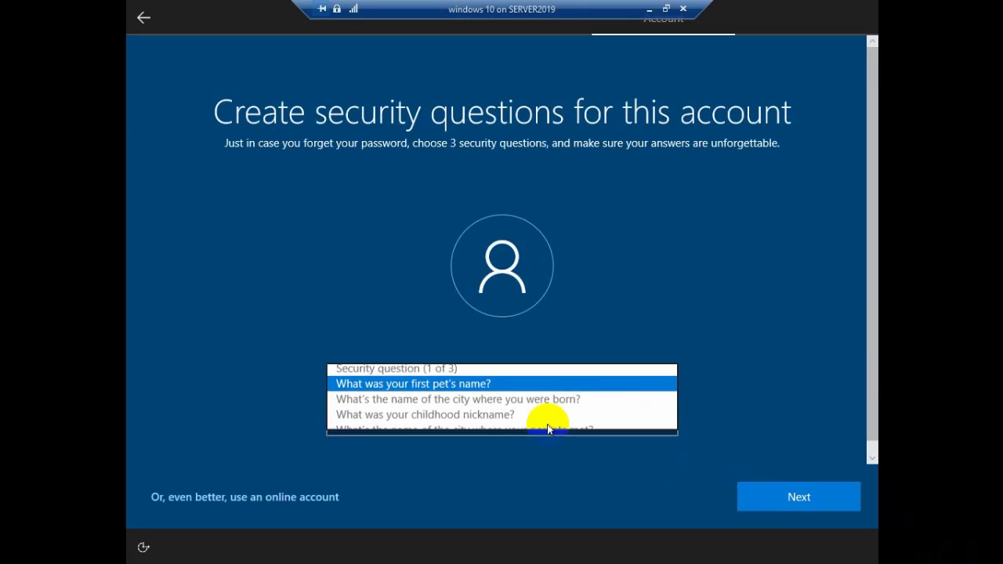
pyautogui.click(514, 421)
pyautogui.write('cat')
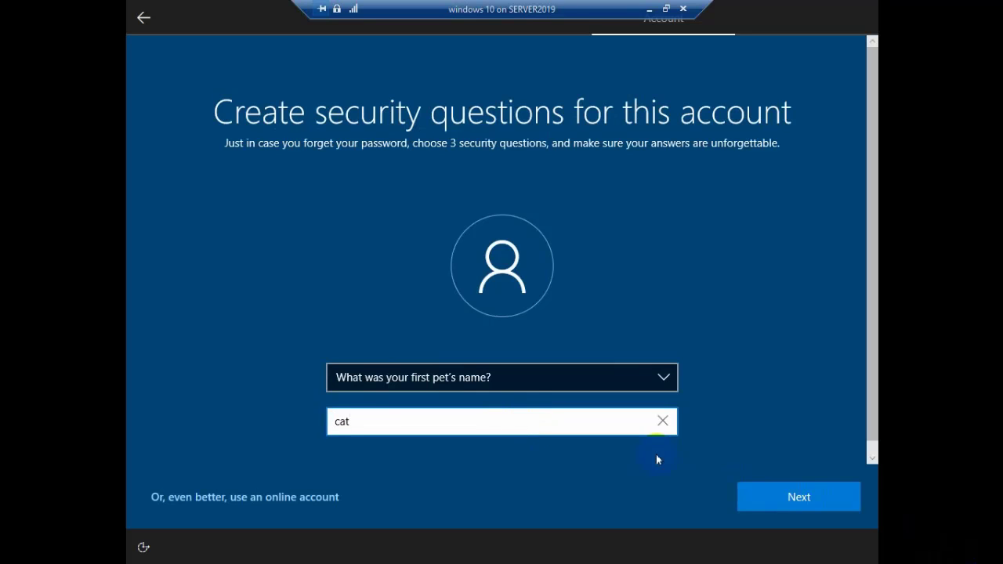
pyautogui.click(780, 494)
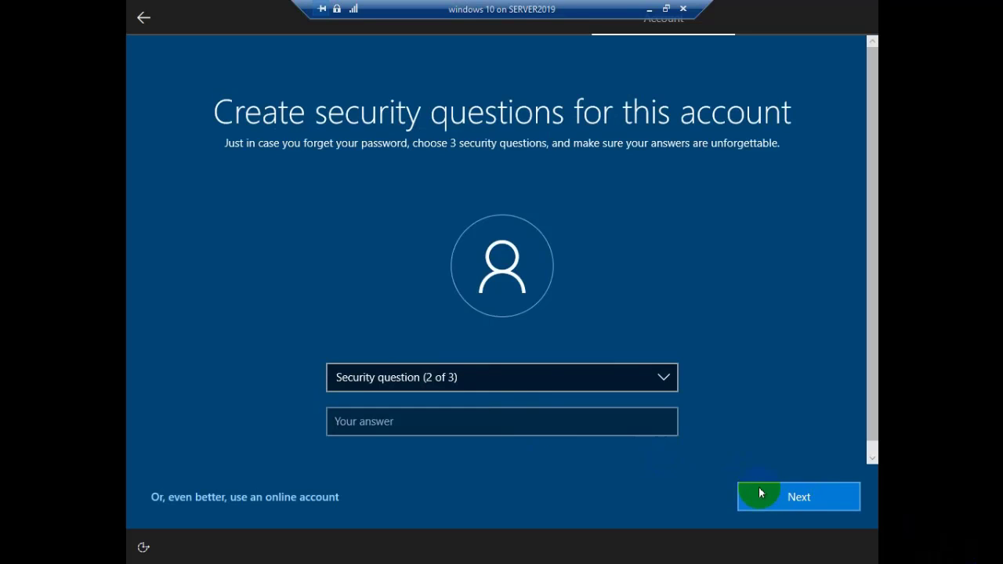
# Step: Set the second security question to the oldest cousin's name and answer it
pyautogui.click(536, 383)
pyautogui.click(534, 409)
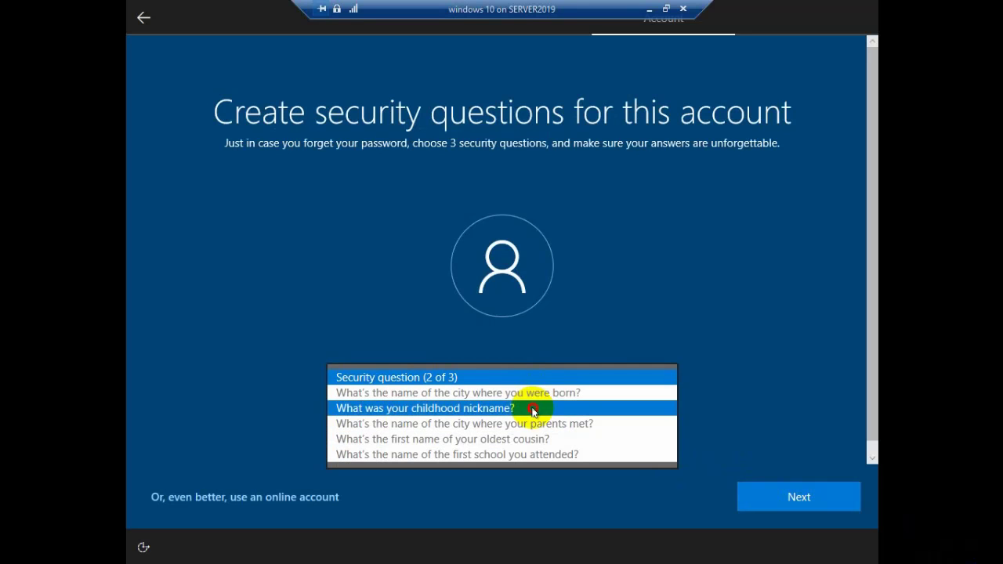
pyautogui.click(536, 423)
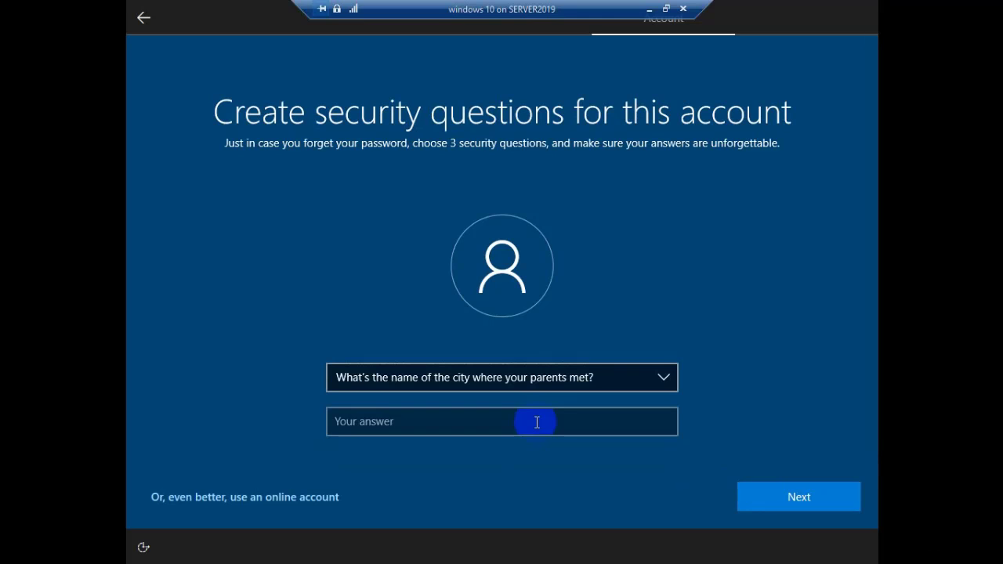
pyautogui.click(537, 423)
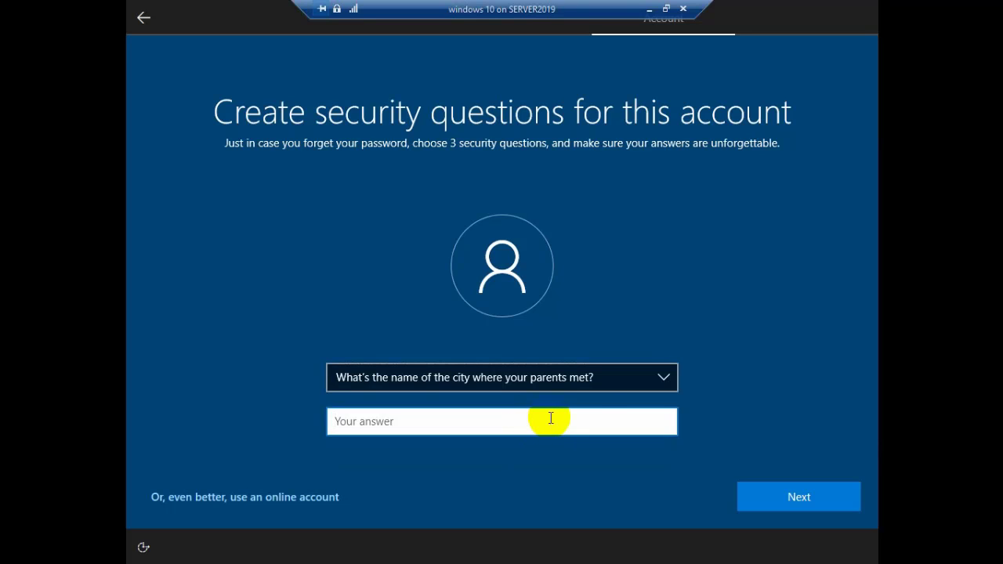
pyautogui.click(663, 378)
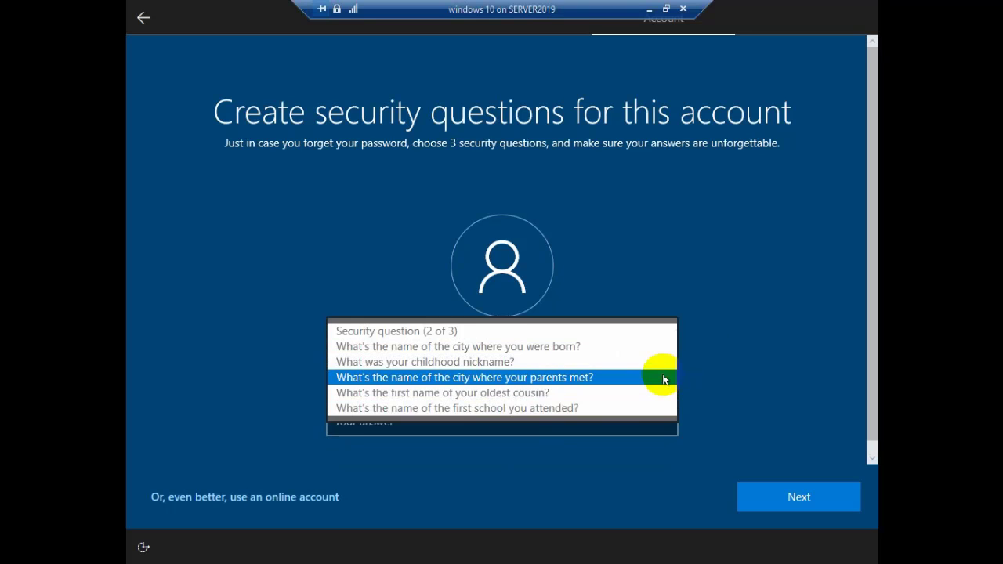
pyautogui.click(594, 393)
pyautogui.click(522, 423)
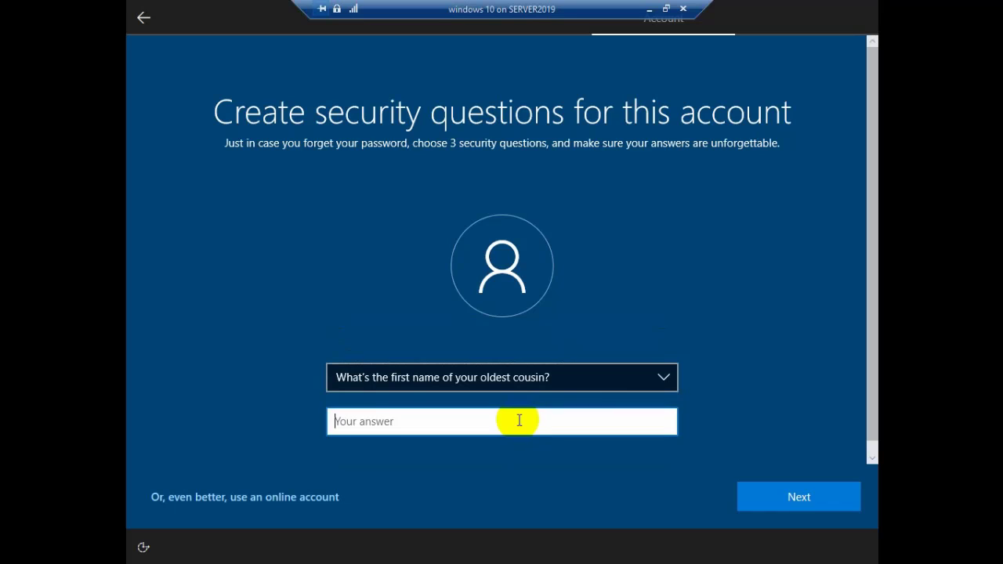
pyautogui.write('abc')
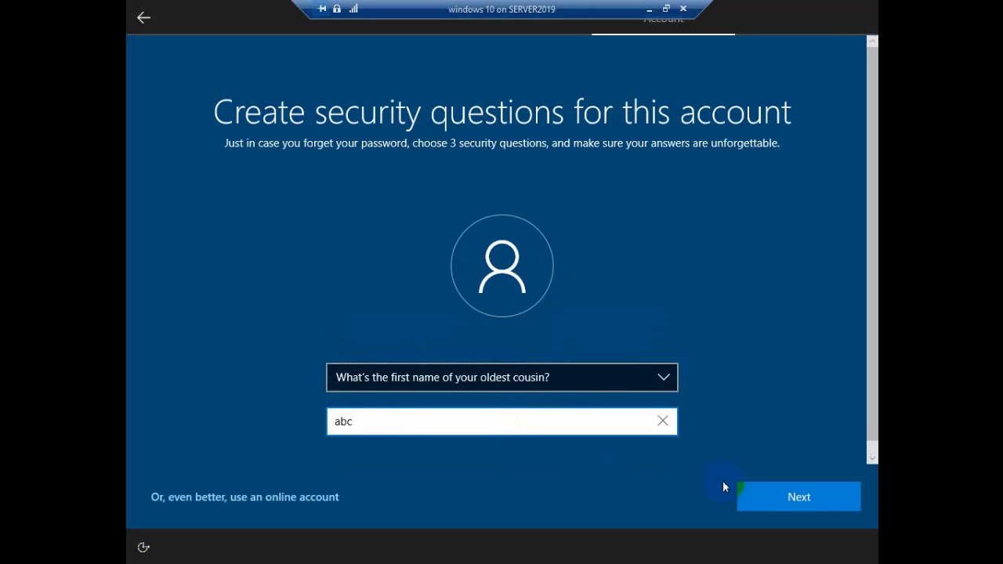
pyautogui.click(779, 500)
# Step: Set the third question to the first school attended, answer it, and submit
pyautogui.click(627, 383)
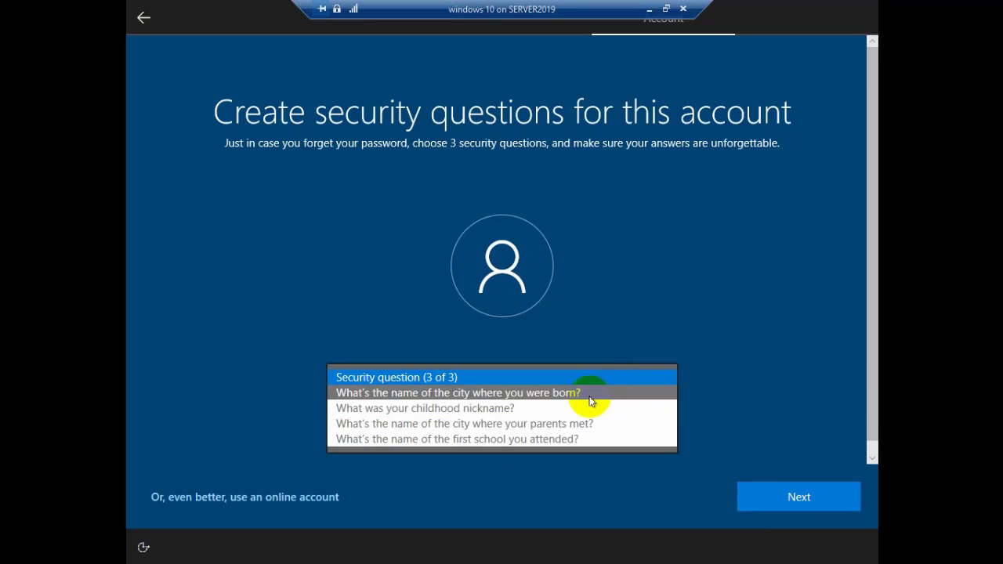
pyautogui.click(573, 439)
pyautogui.click(480, 424)
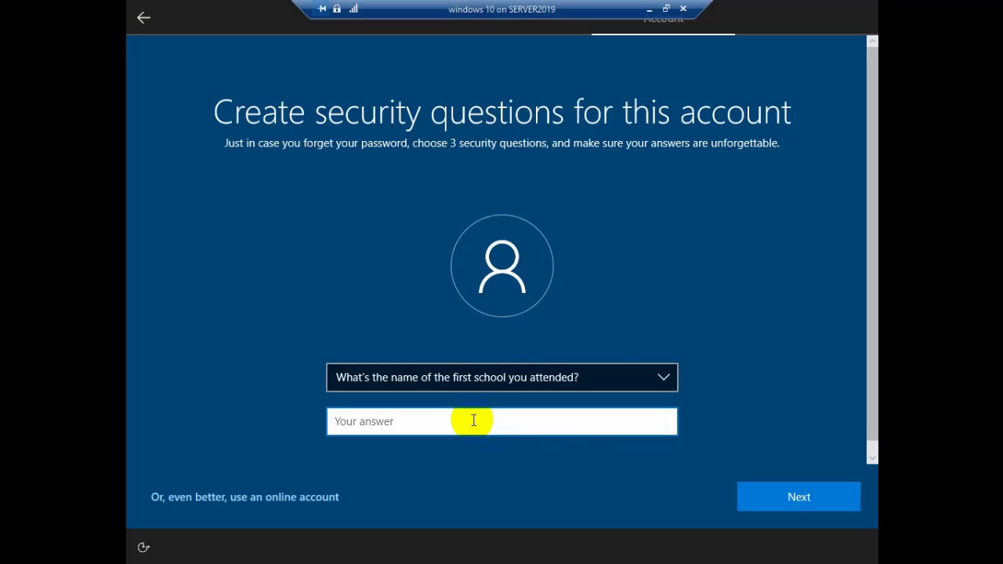
pyautogui.write('ver')
pyautogui.click(799, 497)
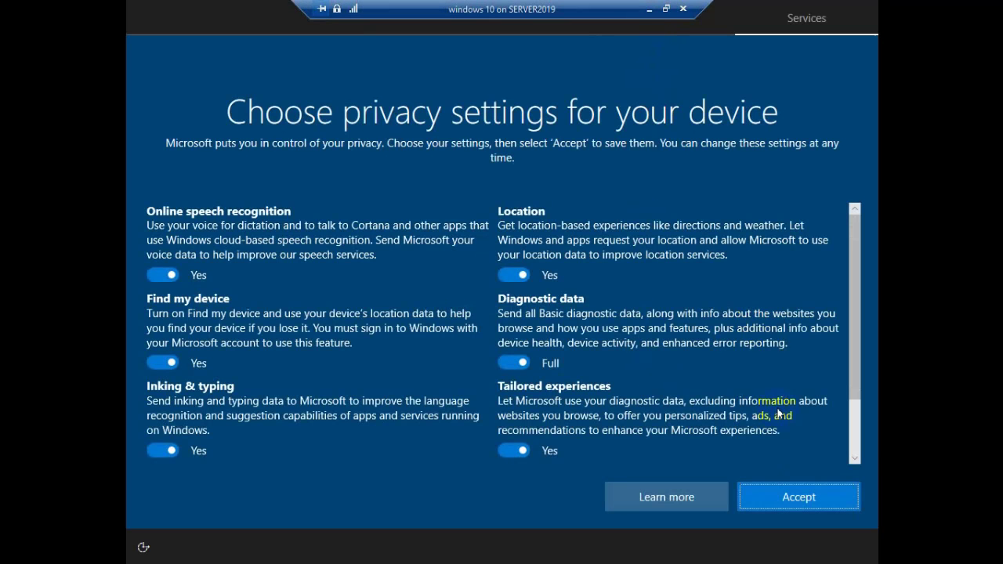
# Step: Accept the privacy settings, allow activity history, and accept Cortana's access
pyautogui.click(790, 498)
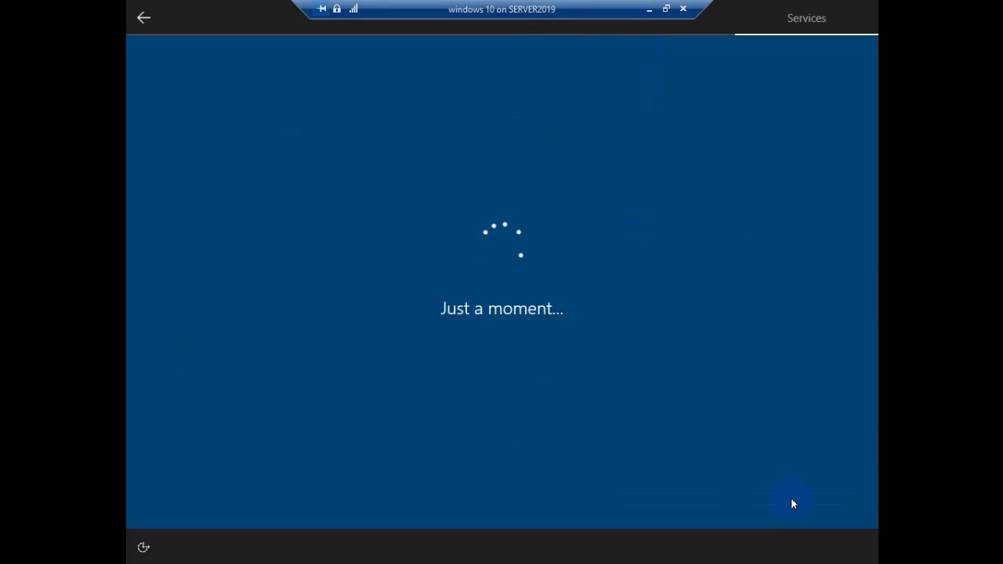
pyautogui.click(792, 500)
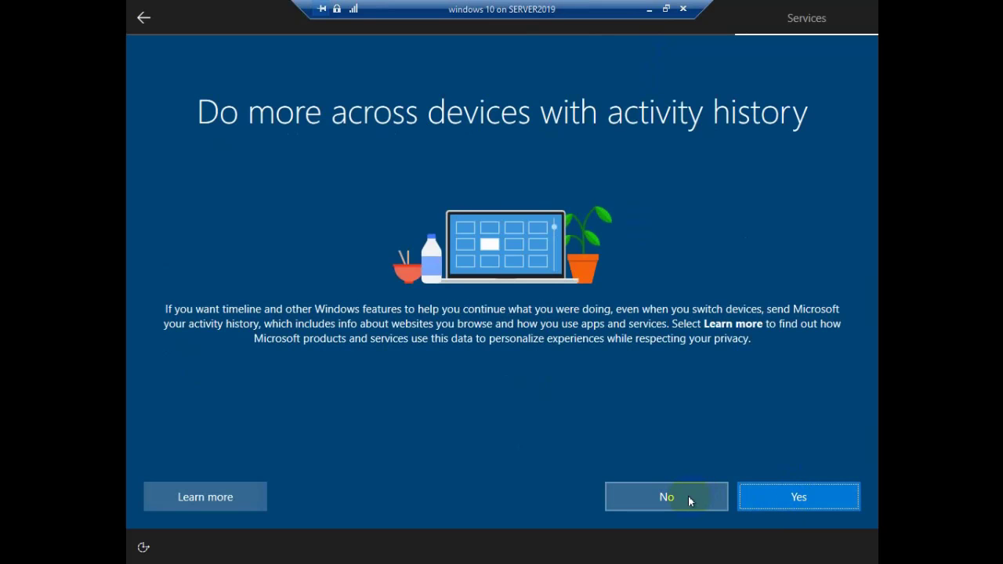
pyautogui.click(754, 498)
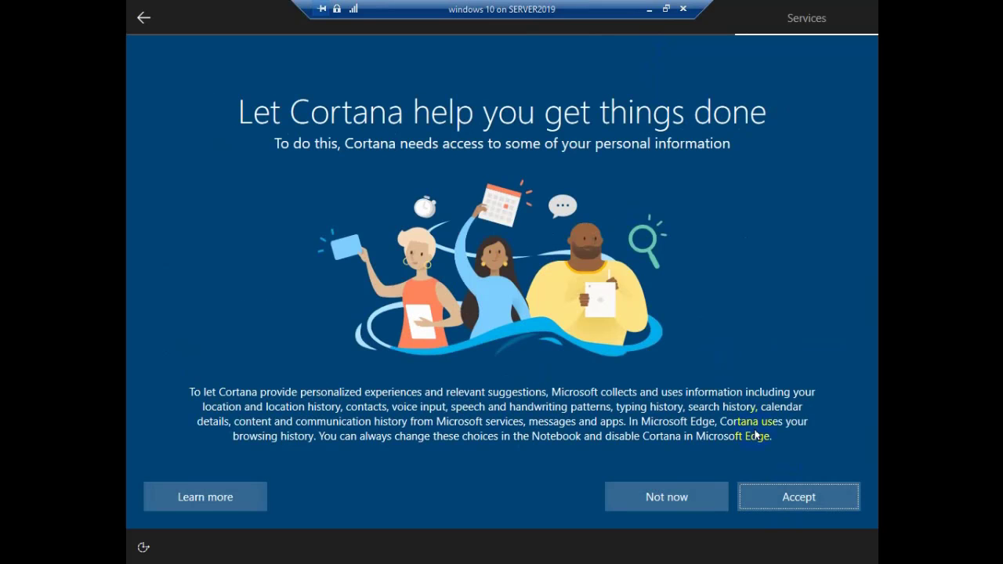
pyautogui.click(795, 509)
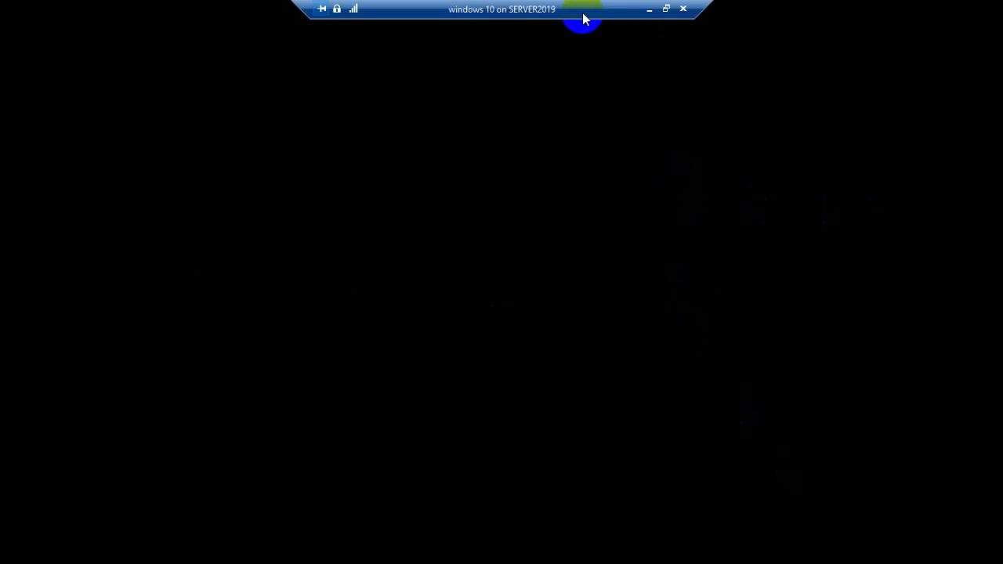
# Step: Refresh the new Windows 10 desktop in windowed and full-screen views, then open File Explorer
pyautogui.click(664, 9)
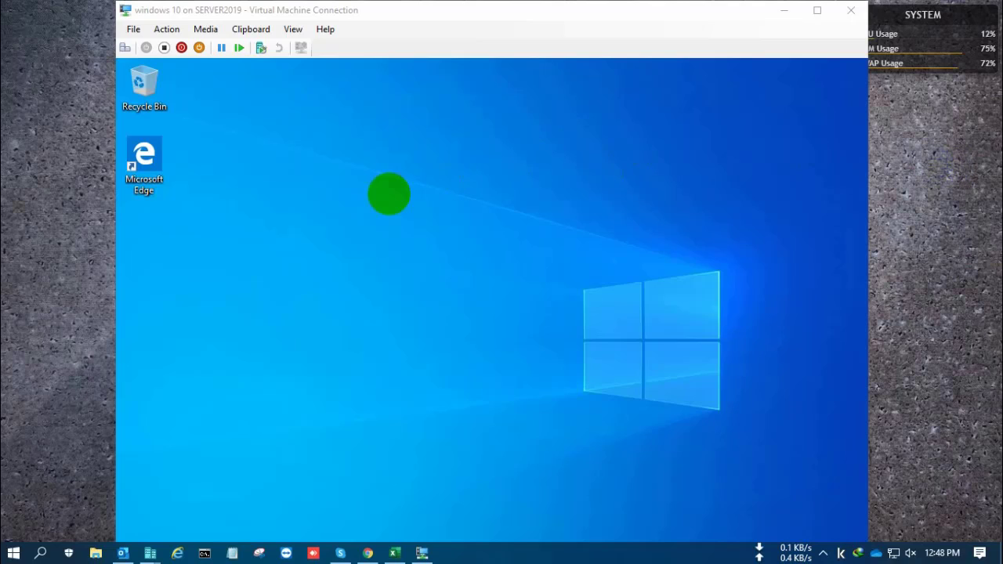
pyautogui.click(378, 192)
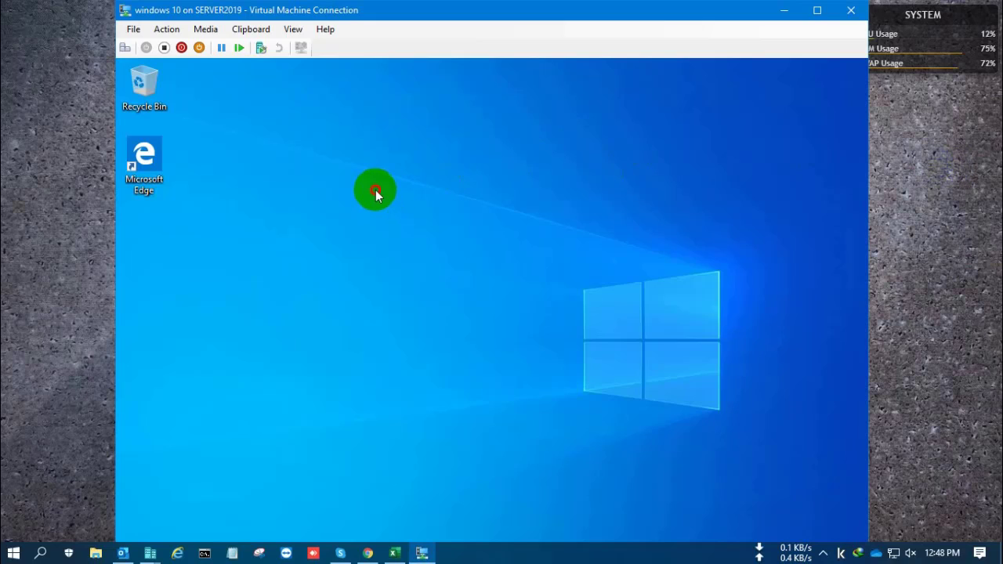
pyautogui.rightClick(476, 233)
pyautogui.click(488, 224)
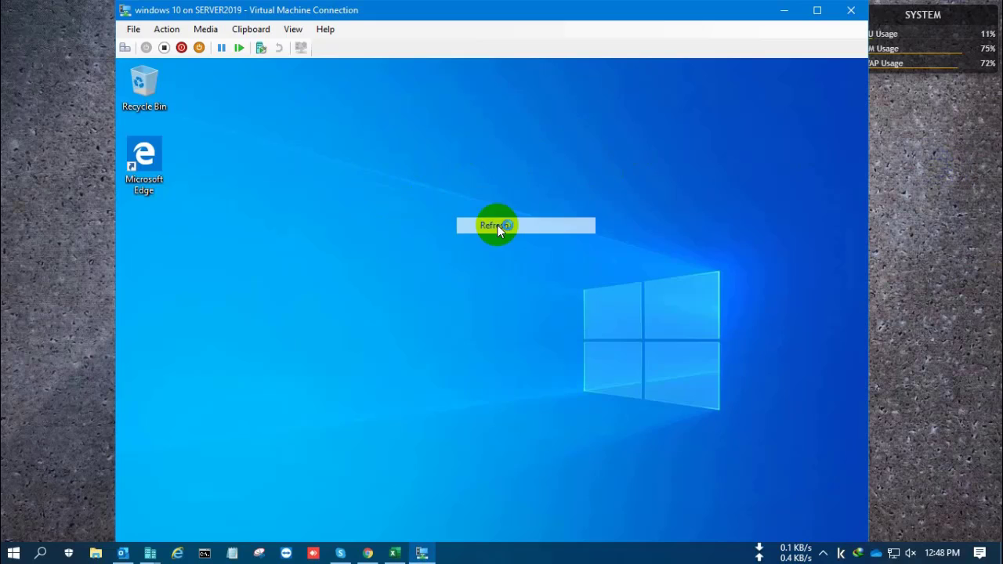
pyautogui.click(816, 13)
pyautogui.rightClick(398, 171)
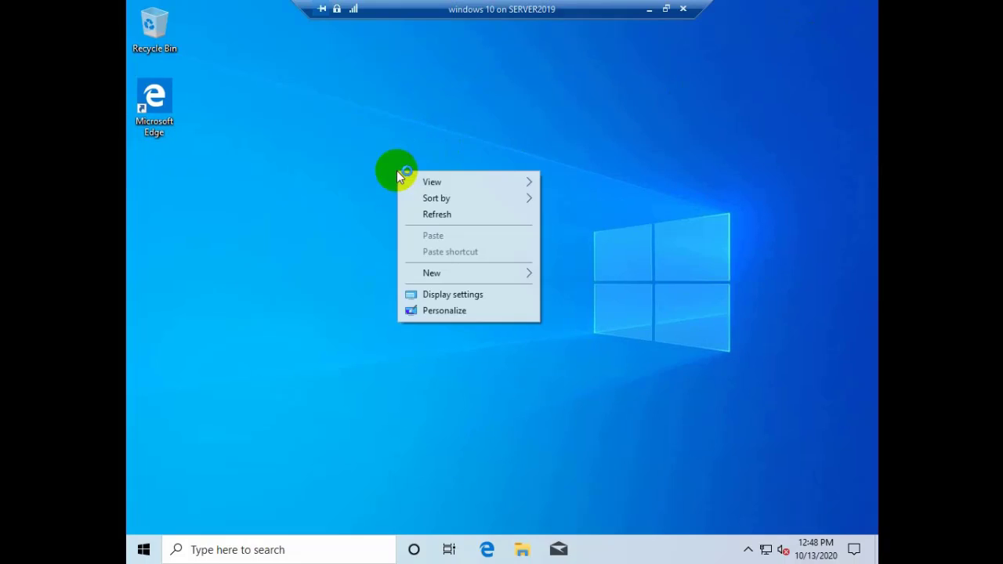
pyautogui.click(422, 218)
pyautogui.click(517, 551)
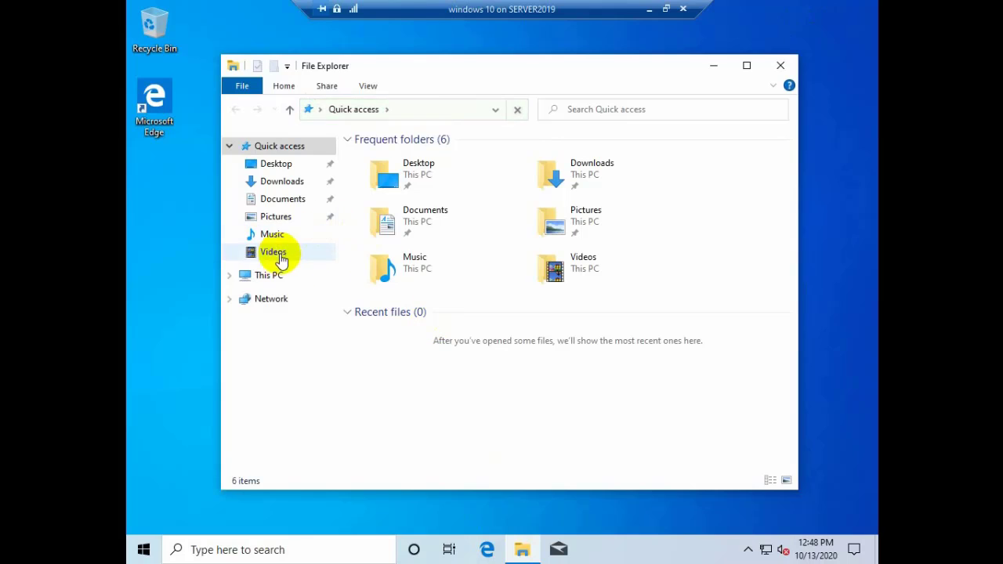
# Step: Check This PC's properties (Windows 10 Home, 2.39 GB RAM), close both windows, and open Start
pyautogui.click(265, 274)
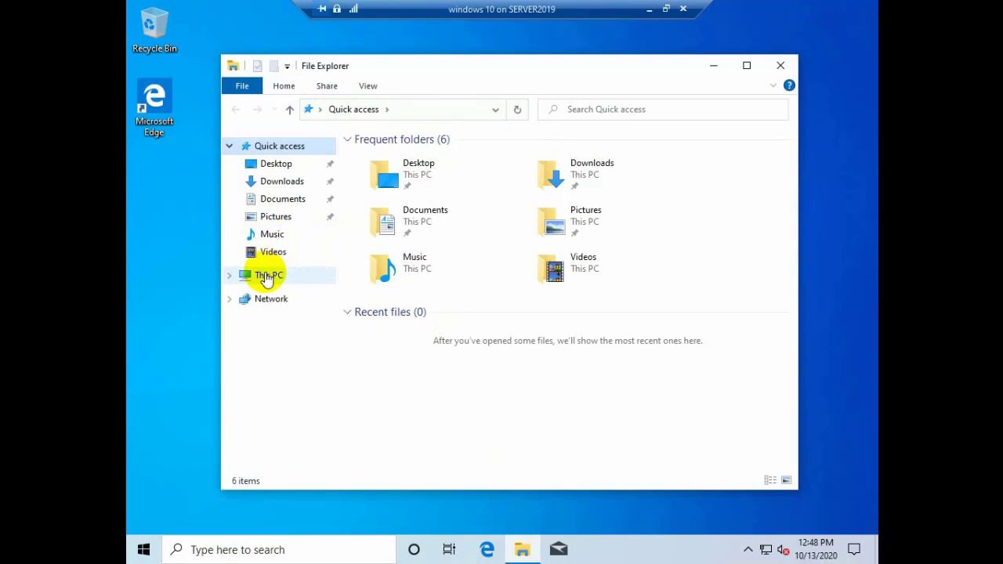
pyautogui.rightClick(267, 276)
pyautogui.click(326, 468)
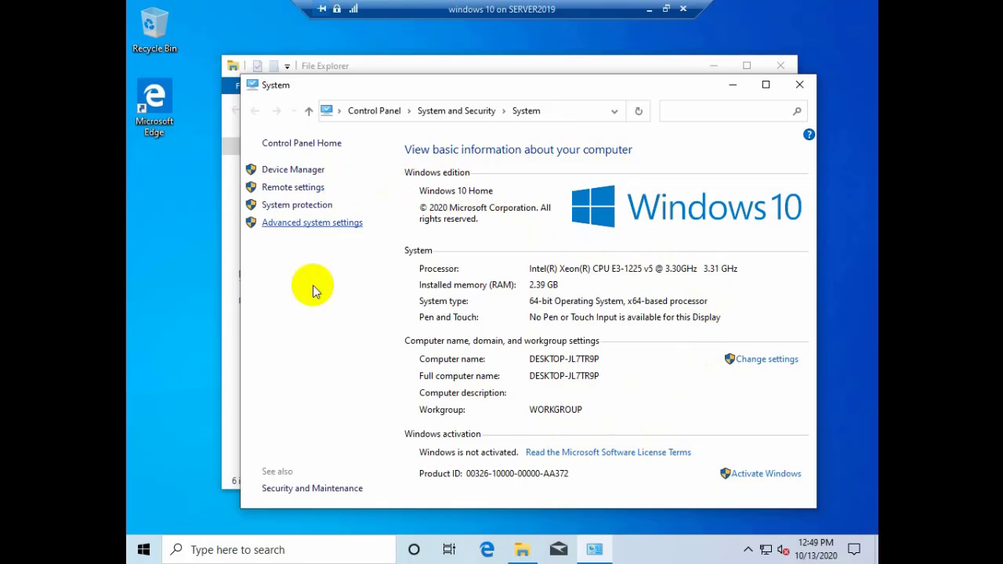
pyautogui.click(802, 86)
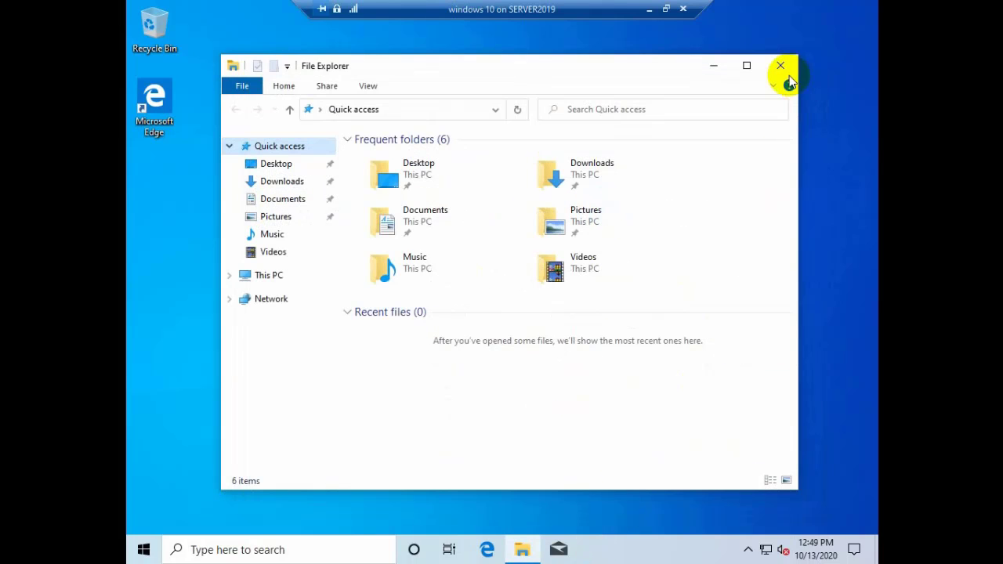
pyautogui.click(783, 67)
pyautogui.click(143, 550)
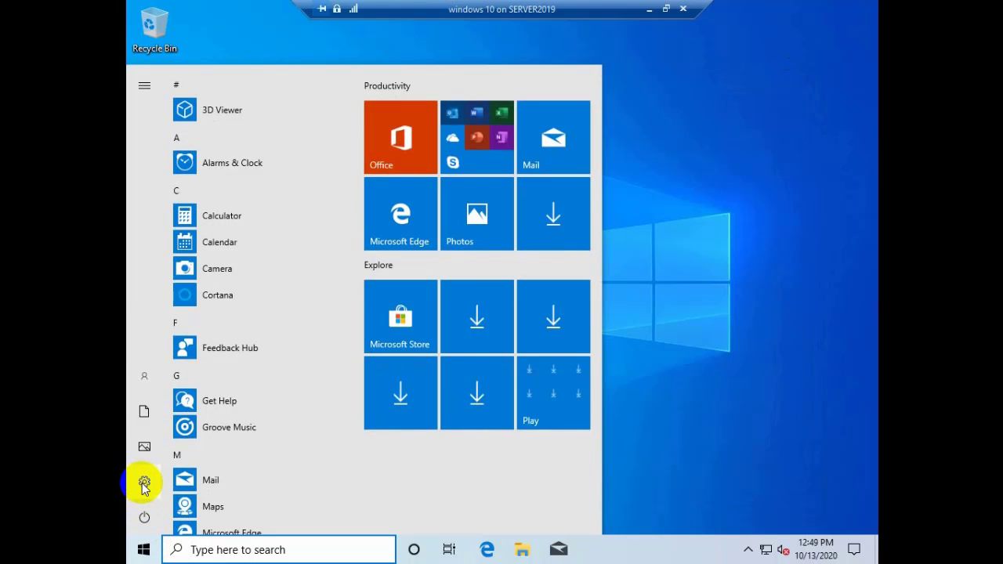
# Step: Check the Activation page showing Windows 10 Home not activated (0xC004F213), then close Settings
pyautogui.click(144, 484)
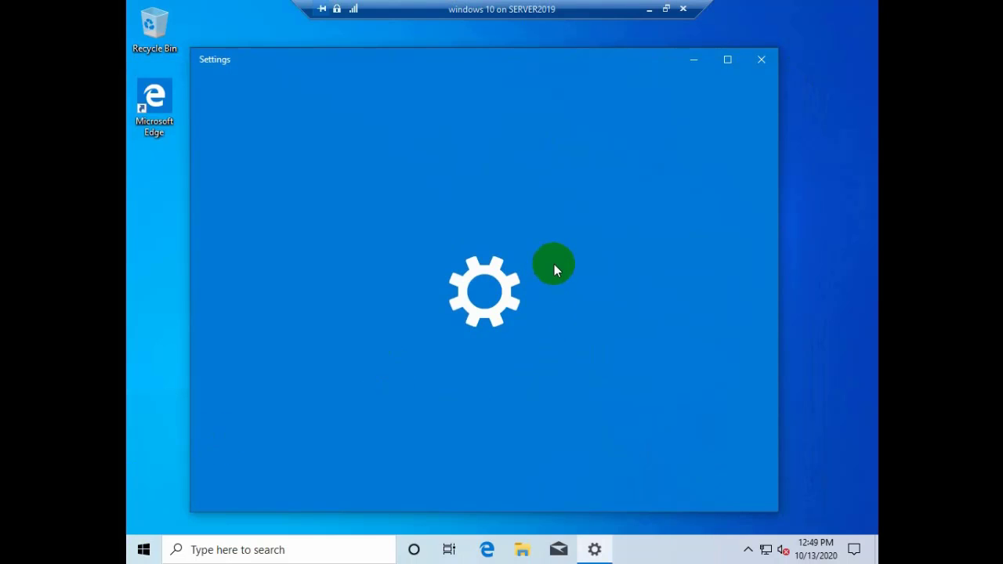
pyautogui.click(728, 59)
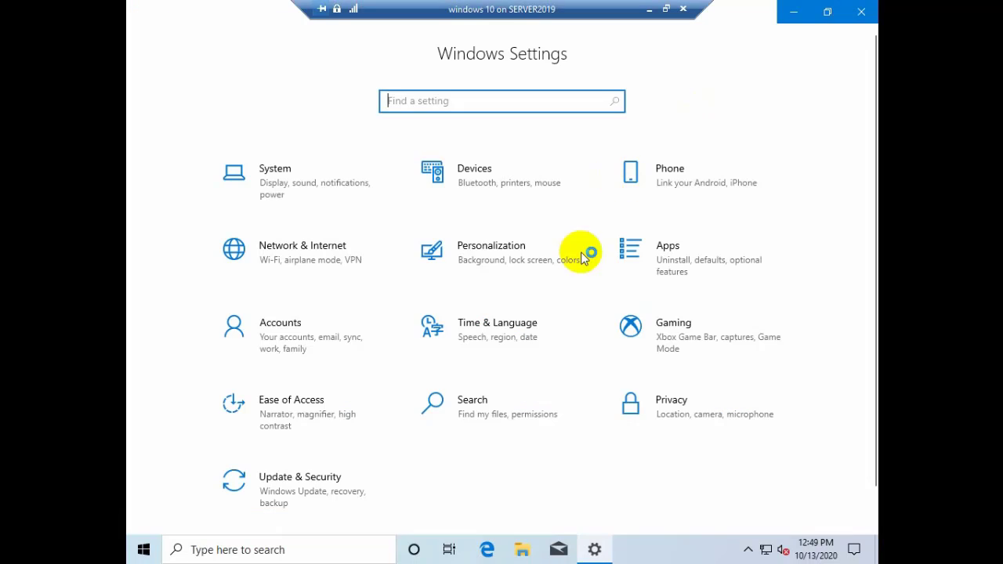
pyautogui.click(316, 482)
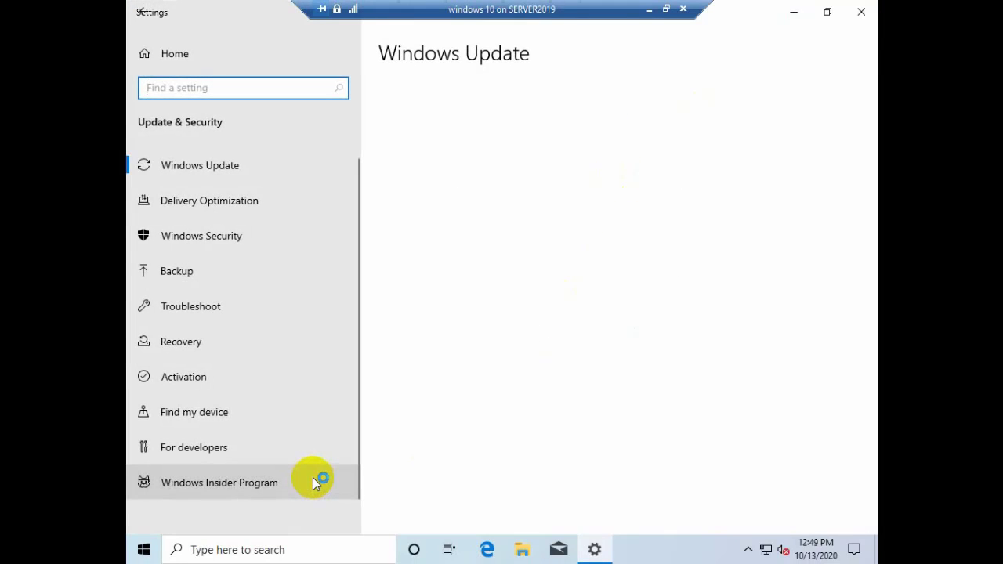
pyautogui.click(251, 386)
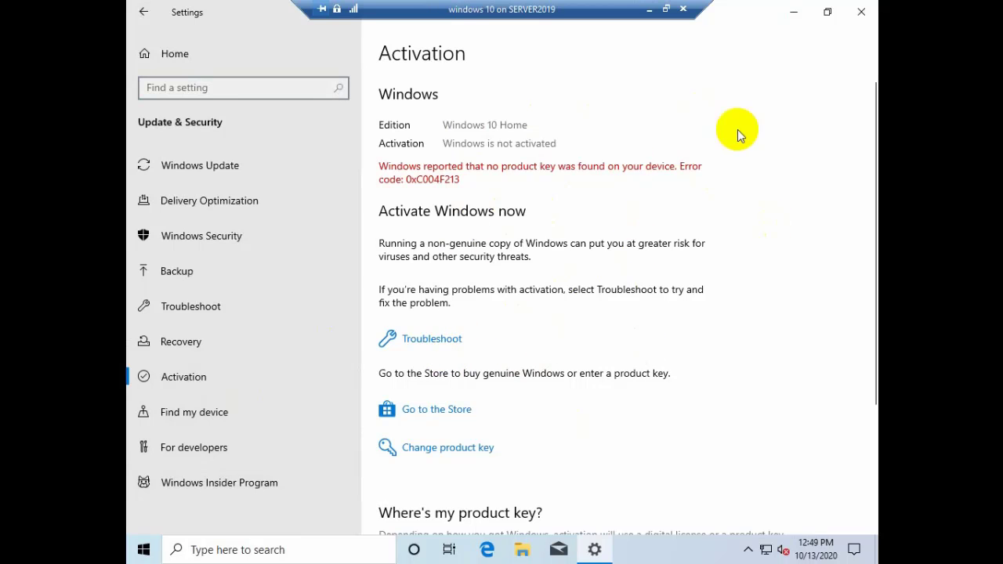
pyautogui.click(859, 13)
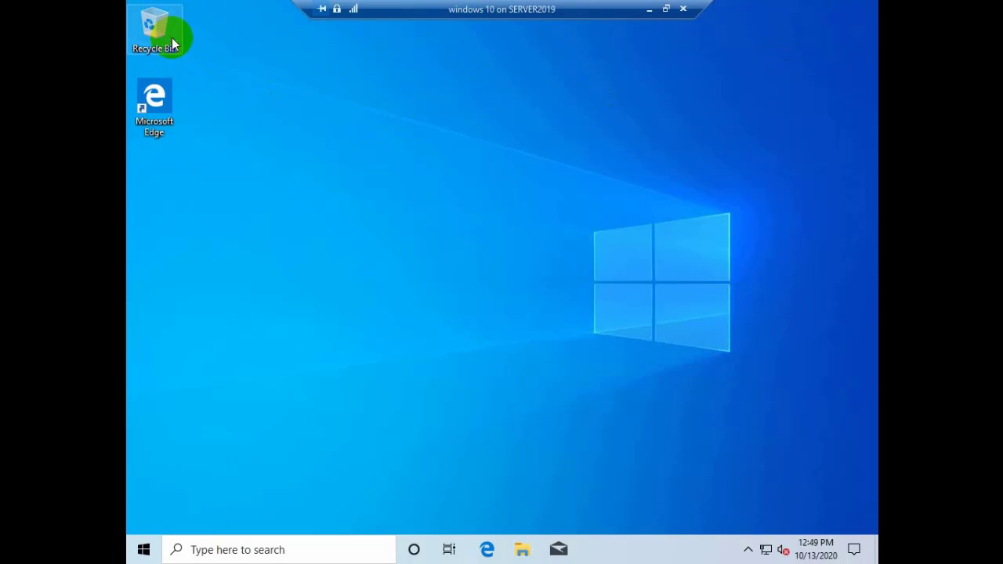
pyautogui.doubleClick(171, 37)
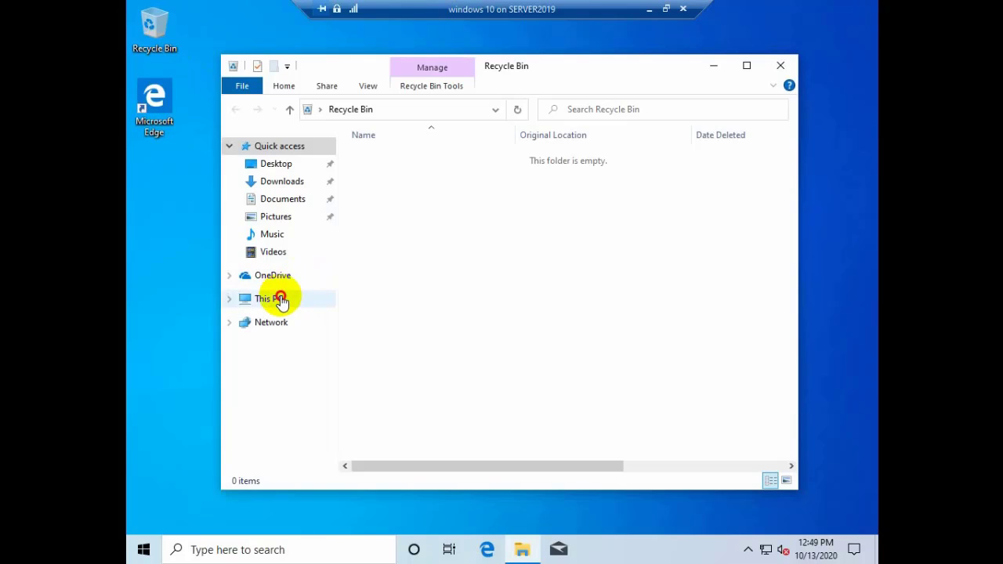
pyautogui.click(281, 301)
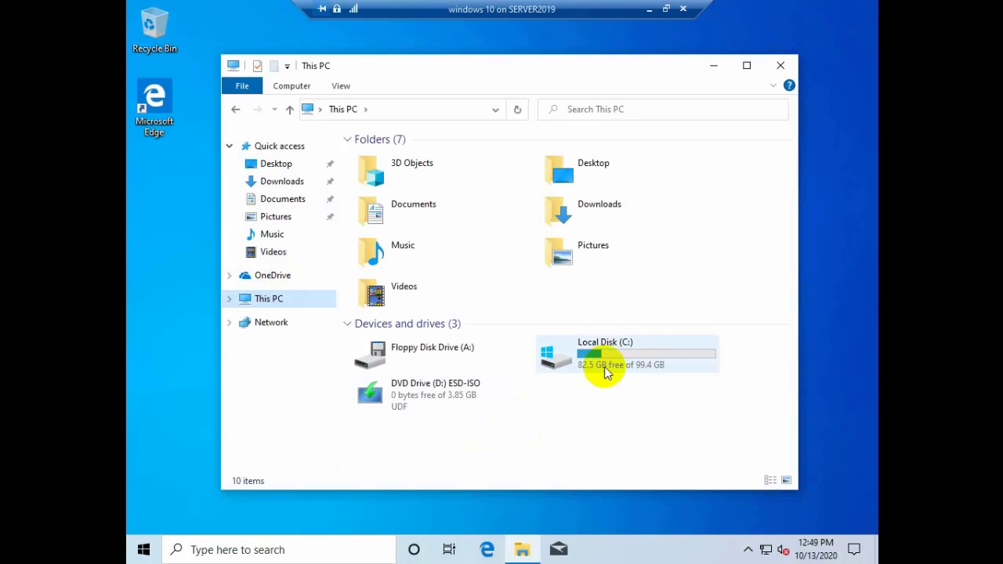
pyautogui.click(779, 66)
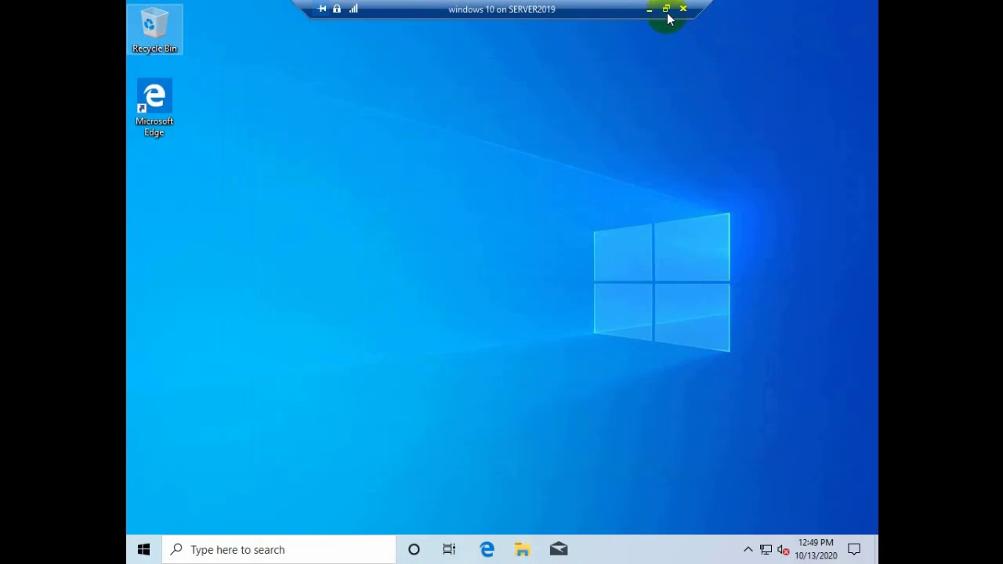
# Step: Shut down the windows 10 VM from its Start menu power options, then leave full-screen view
pyautogui.click(144, 548)
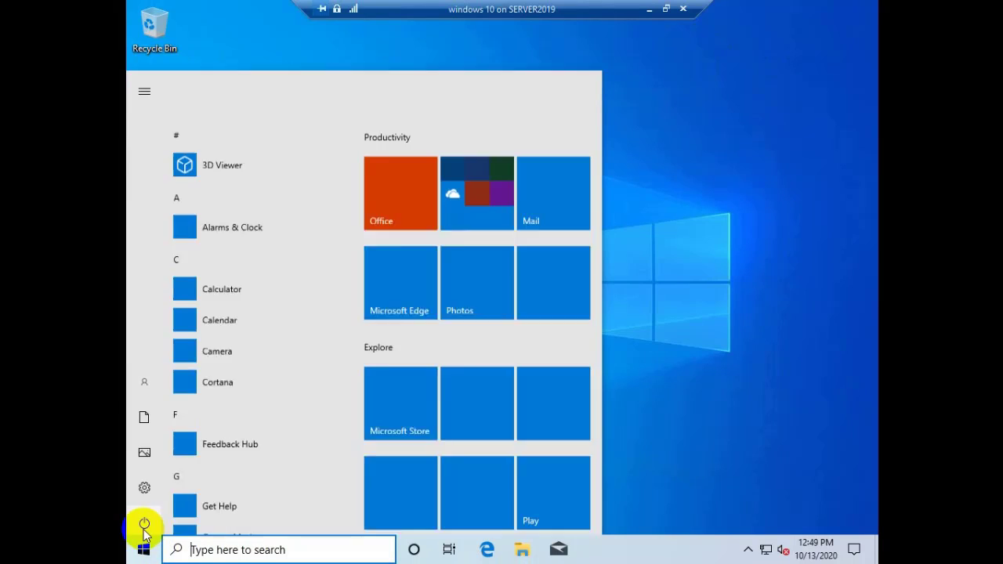
pyautogui.click(144, 524)
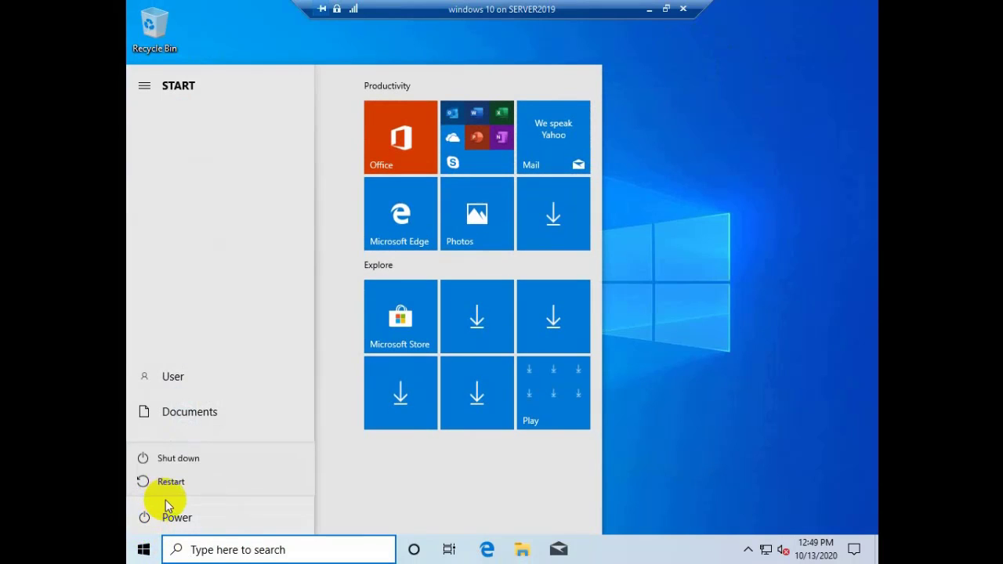
pyautogui.click(199, 462)
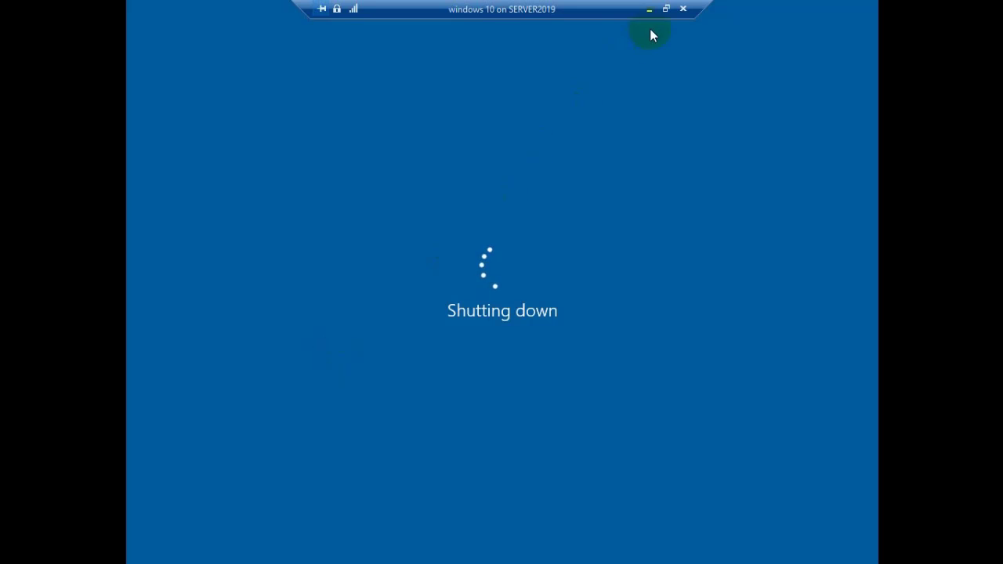
pyautogui.click(666, 9)
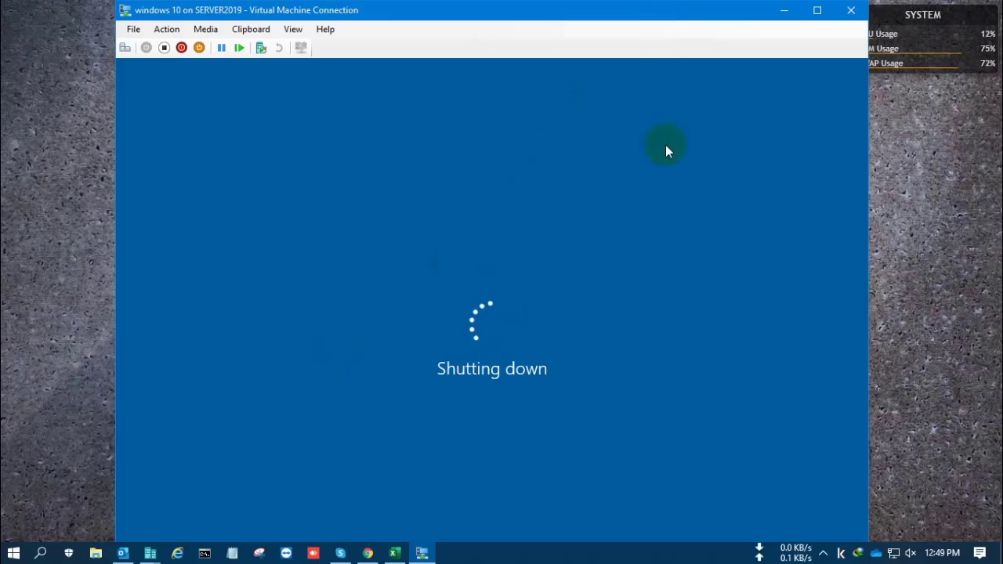
pyautogui.click(894, 264)
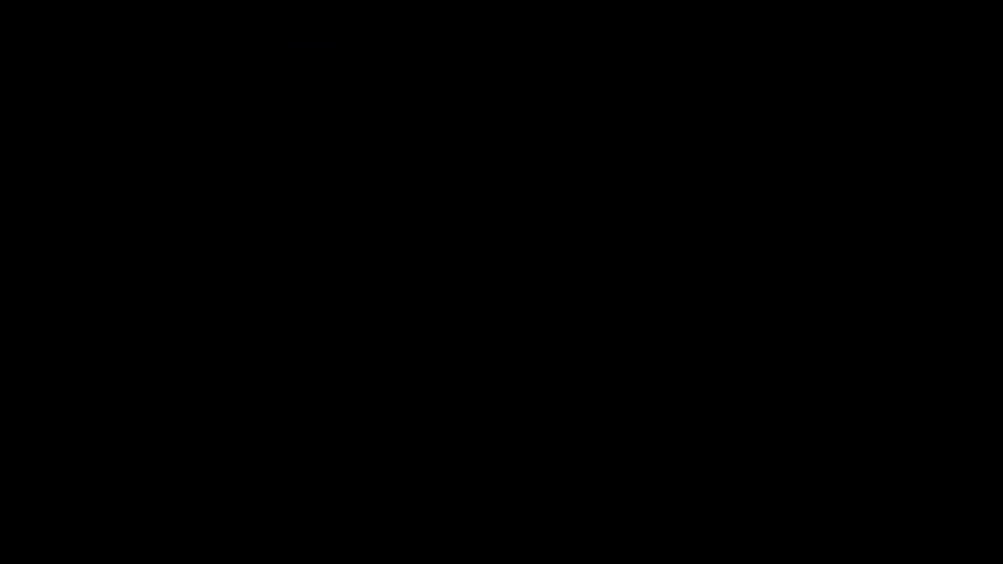